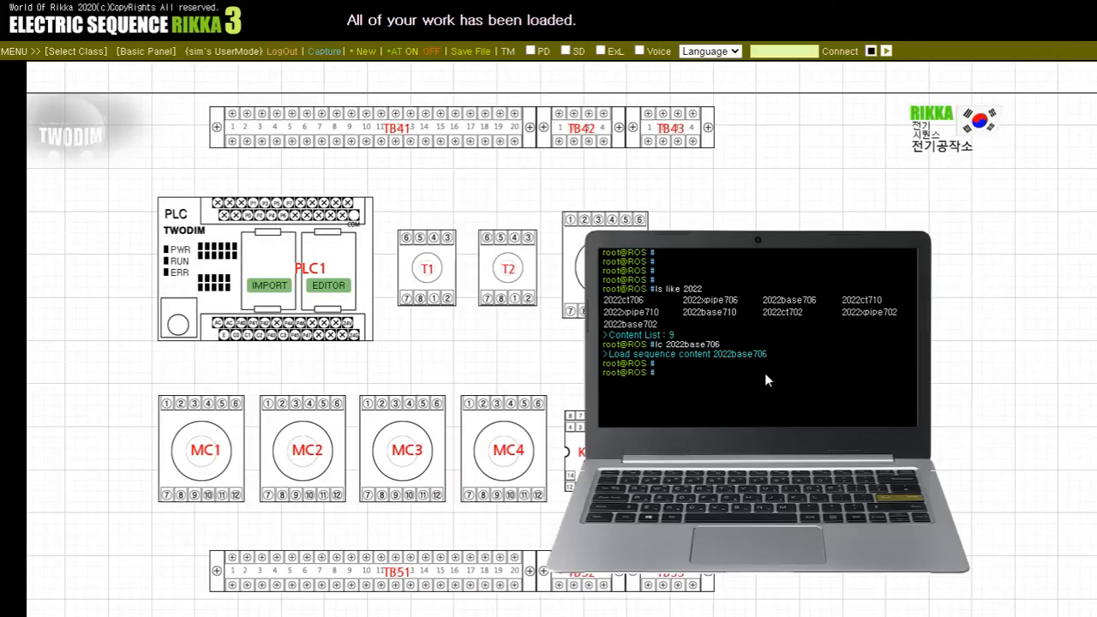
Step: Run the "dline" console command on the loaded panel and start automatic line drawing with "ll auto"
{"action": "type", "text": "dline"}
{"action": "key", "text": "Return"}
{"action": "key", "text": "Return"}
{"action": "key", "text": "Return"}
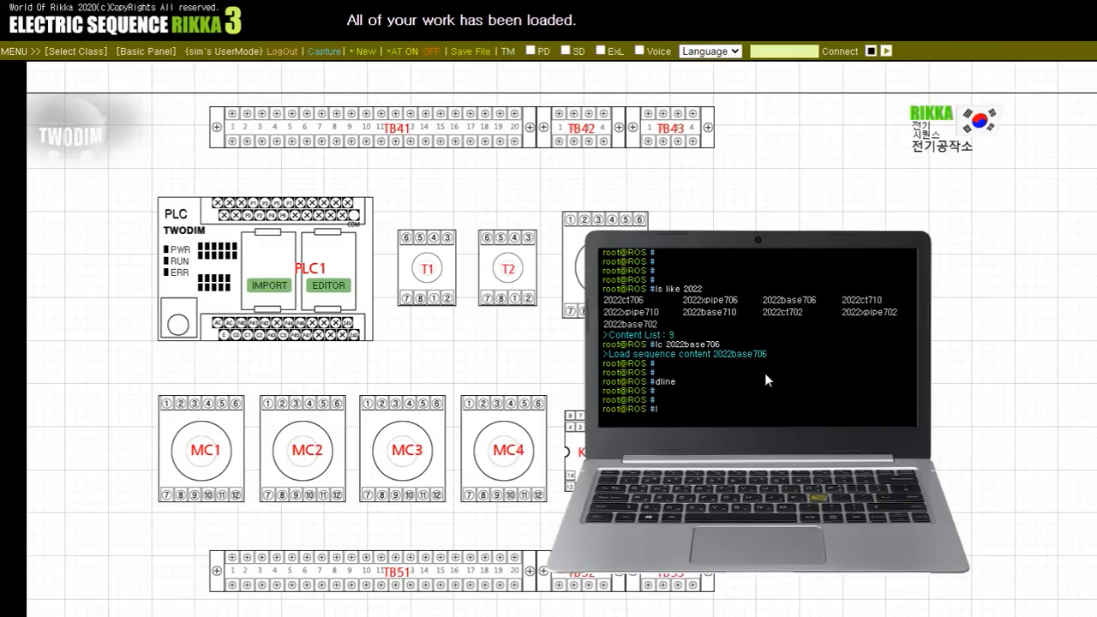
{"action": "type", "text": "ll auto"}
{"action": "key", "text": "Return"}
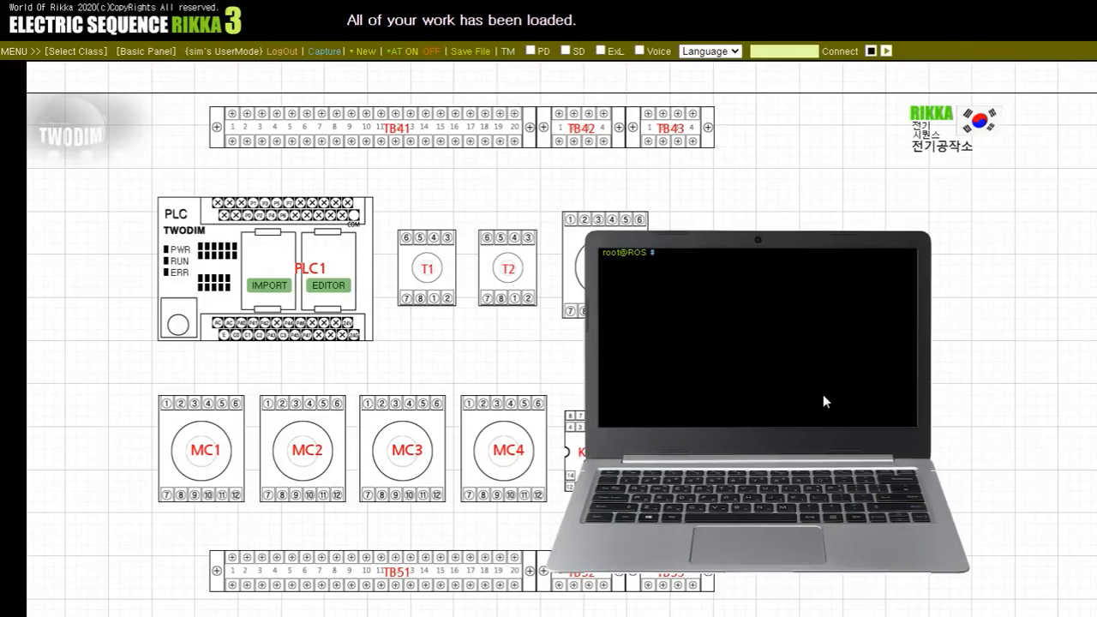
Step: Draw all the panel's wiring lines at once with the console command "ll end"
{"action": "key", "text": "Return"}
{"action": "key", "text": "Return"}
{"action": "type", "text": "ll auto"}
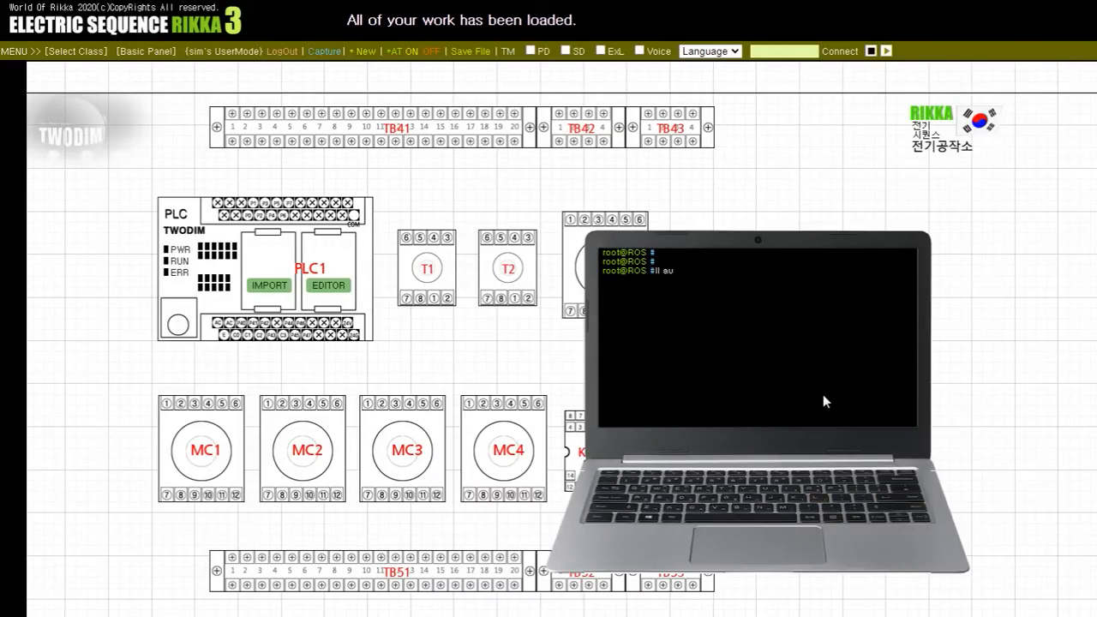
{"action": "key", "text": "BackSpace"}
{"action": "key", "text": "BackSpace"}
{"action": "key", "text": "BackSpace"}
{"action": "key", "text": "BackSpace"}
{"action": "type", "text": "end"}
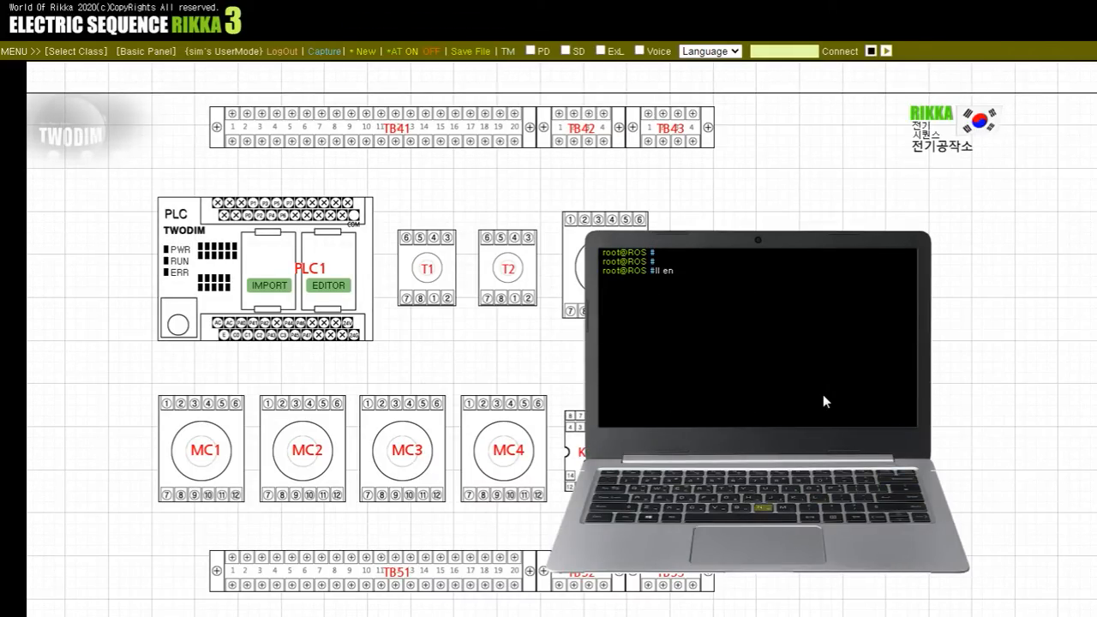
{"action": "key", "text": "Return"}
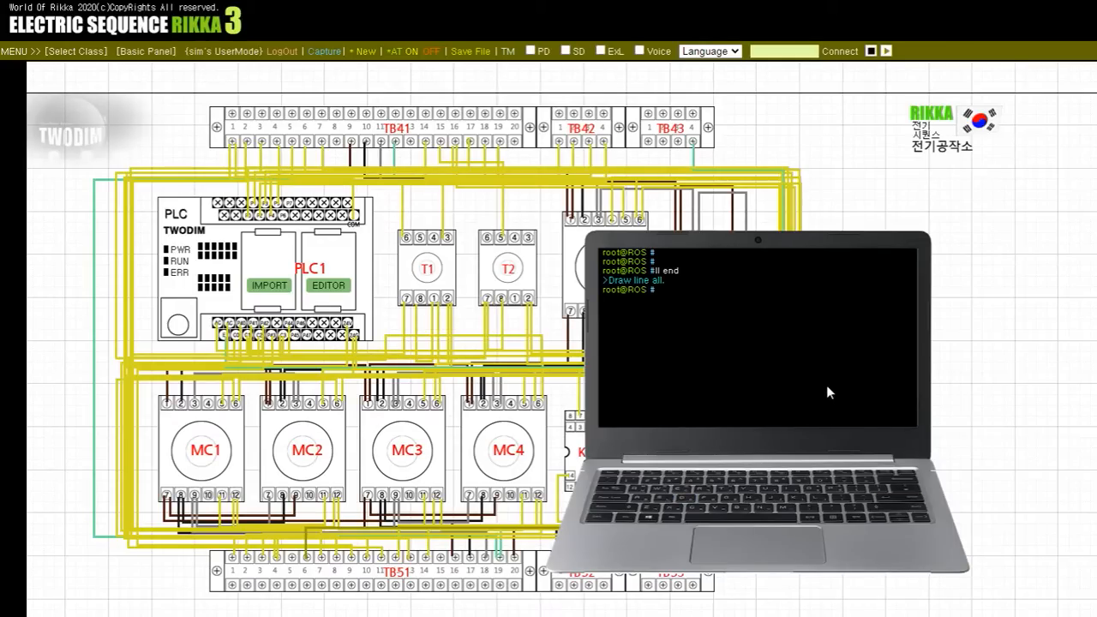
Step: Bring up the test probes with the "bt" command and probe the ground wiring from TB41 terminal 12
{"action": "type", "text": "bt"}
{"action": "key", "text": "Return"}
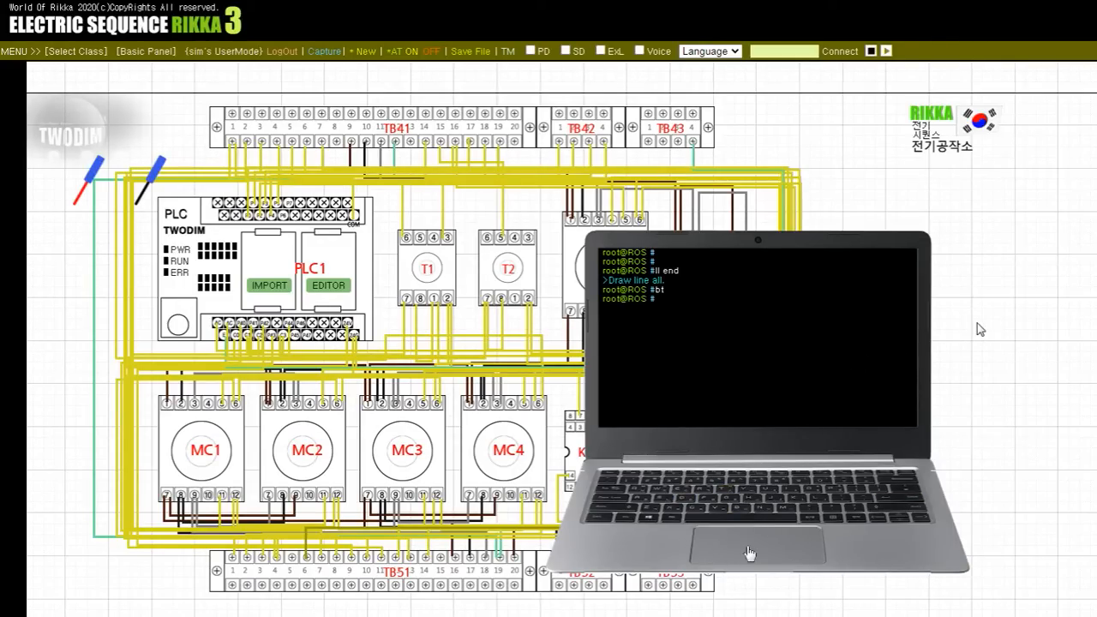
{"action": "left_click", "coordinate": [161, 180]}
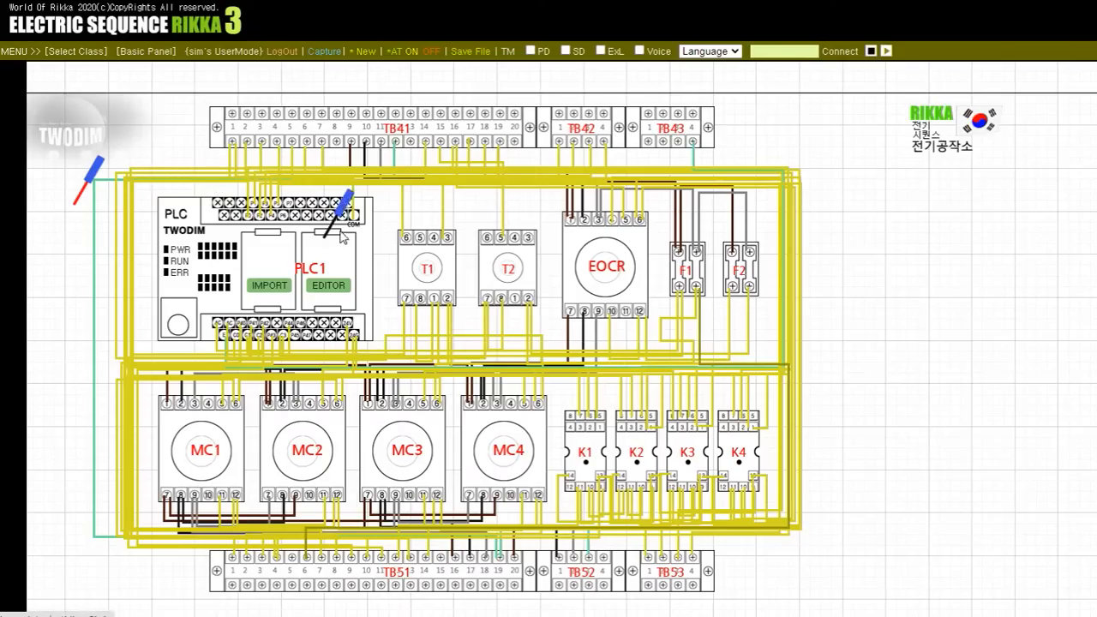
{"action": "left_click", "coordinate": [400, 150]}
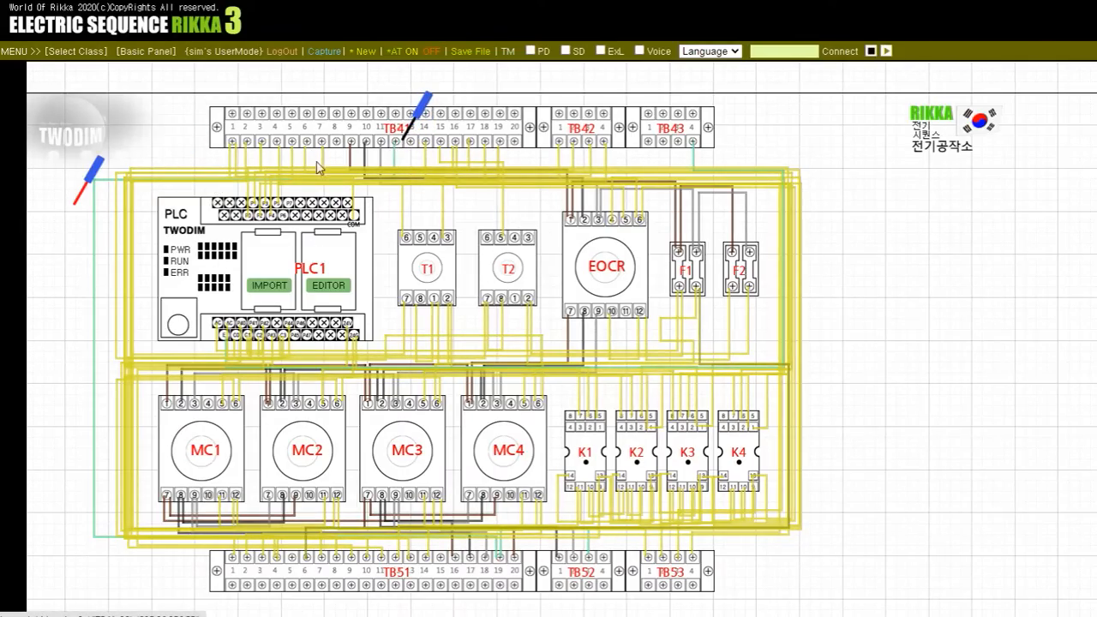
{"action": "left_click", "coordinate": [96, 178]}
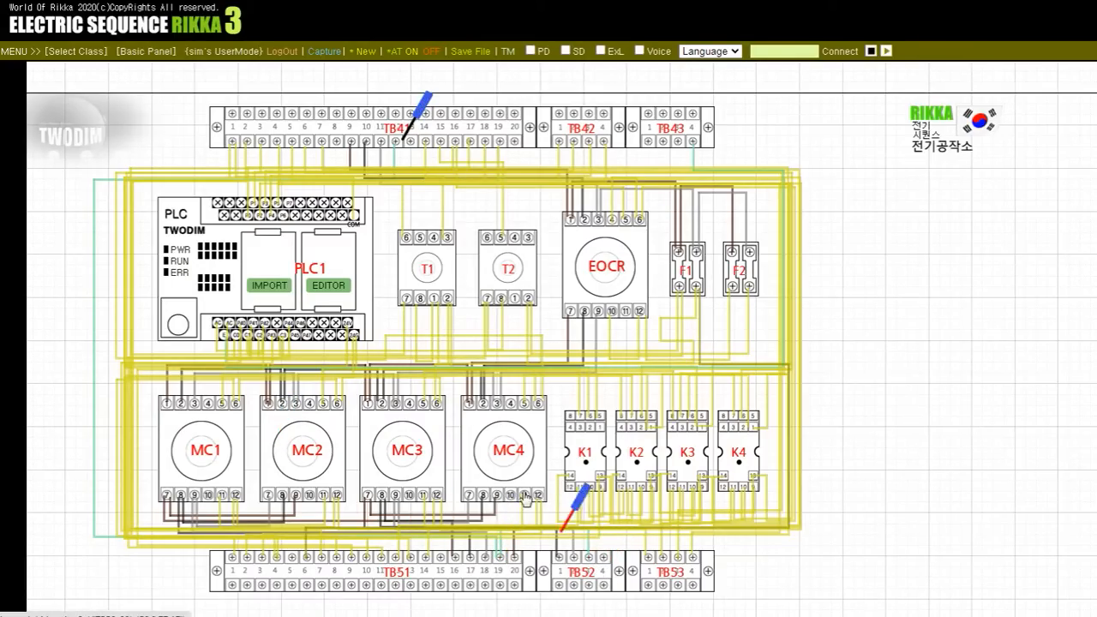
Step: Test the supply wires from TB41 terminals 9 and 10 to EOCR terminals 1 and 2 and fuse F2
{"action": "left_click", "coordinate": [350, 148]}
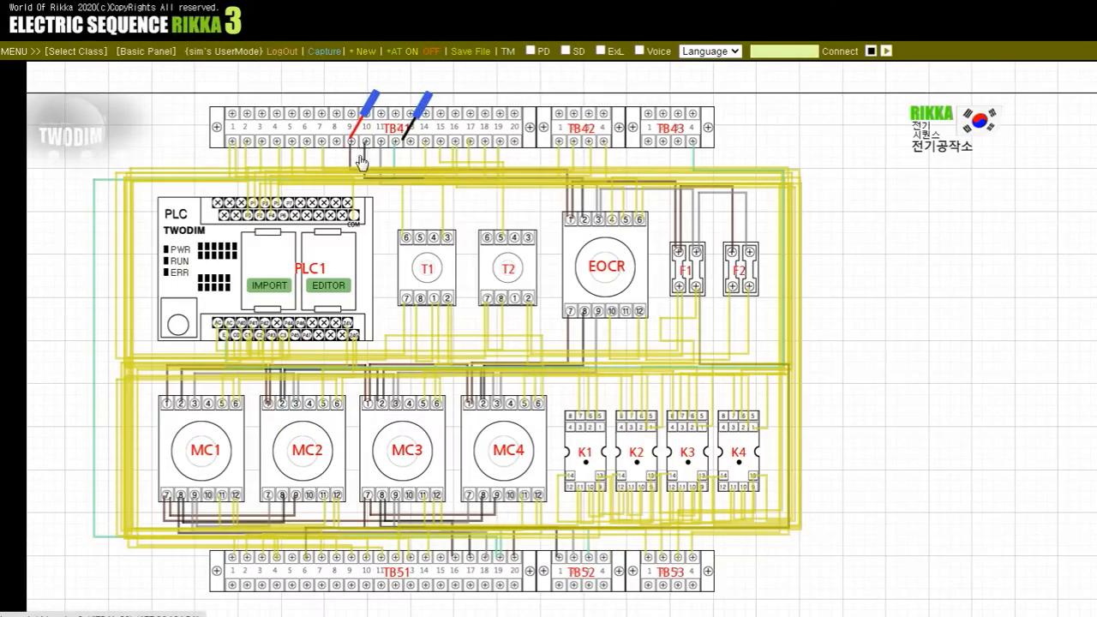
{"action": "left_click", "coordinate": [411, 124]}
{"action": "left_click", "coordinate": [580, 211]}
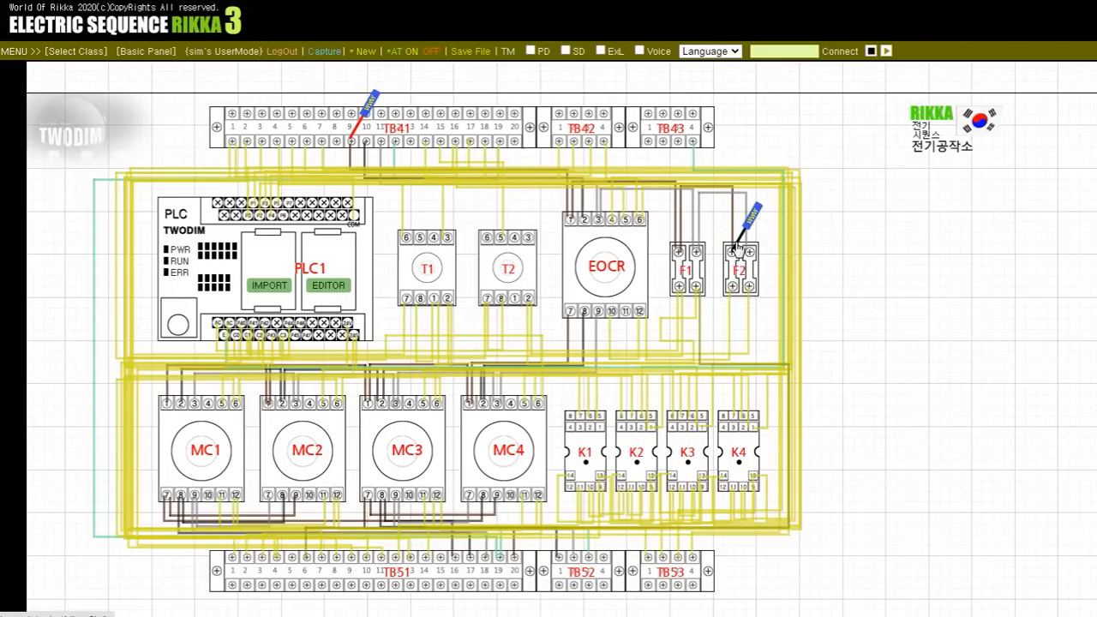
{"action": "left_click", "coordinate": [598, 220]}
{"action": "left_click", "coordinate": [365, 143]}
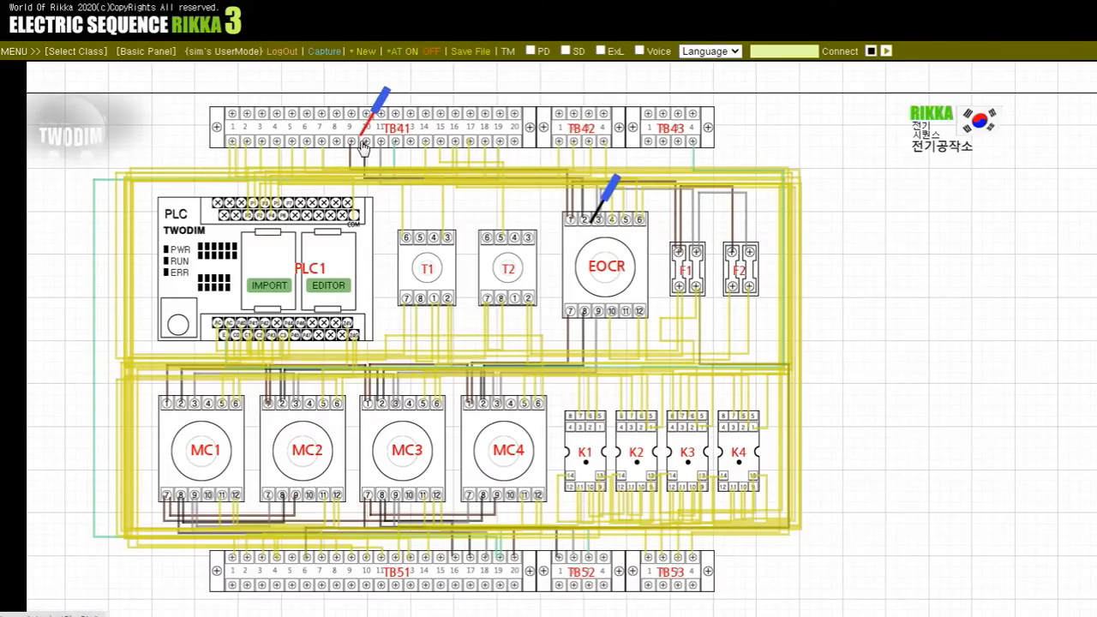
Step: Test the wires from TB41 terminal 11 to EOCR terminal 3 and the upper terminals of fuses F1 and F2
{"action": "left_click", "coordinate": [380, 143]}
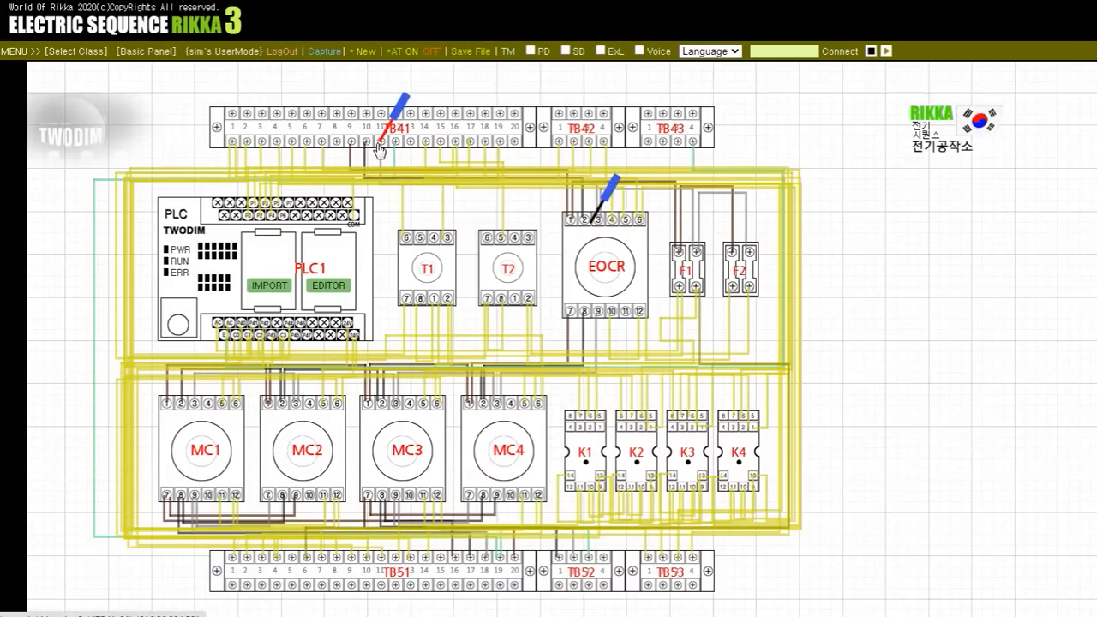
{"action": "left_click", "coordinate": [603, 208]}
{"action": "left_click", "coordinate": [598, 219]}
{"action": "left_click", "coordinate": [604, 212]}
{"action": "left_click", "coordinate": [696, 254]}
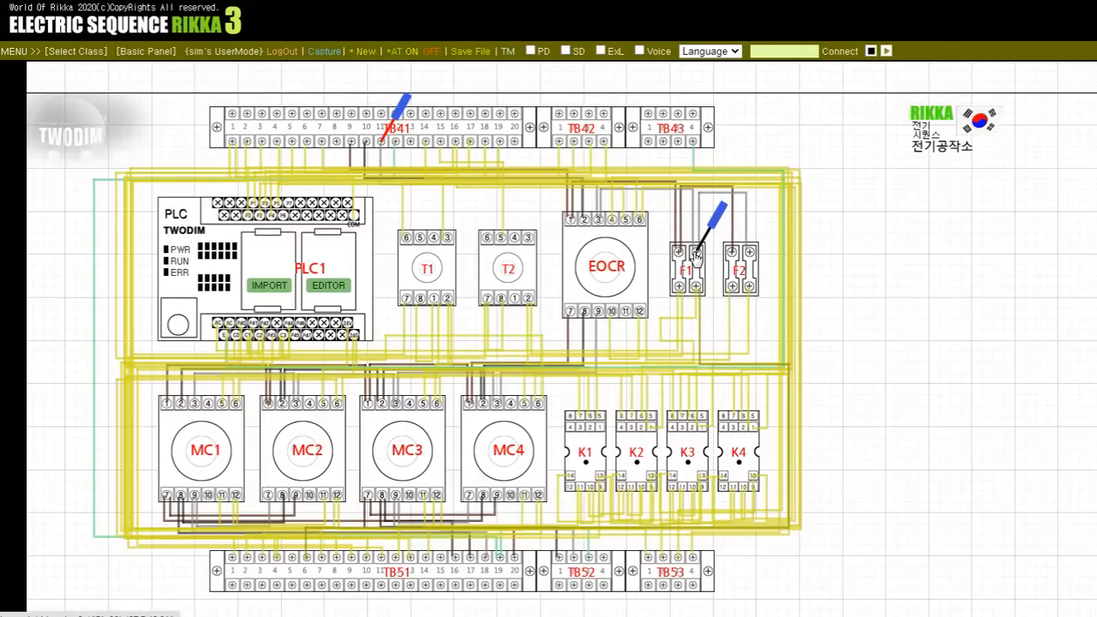
{"action": "left_click", "coordinate": [732, 254]}
{"action": "left_click", "coordinate": [749, 254]}
Step: Test the wires from EOCR terminal 7 to terminal 1 of the MC contactors
{"action": "left_click", "coordinate": [757, 250]}
{"action": "left_click", "coordinate": [573, 311]}
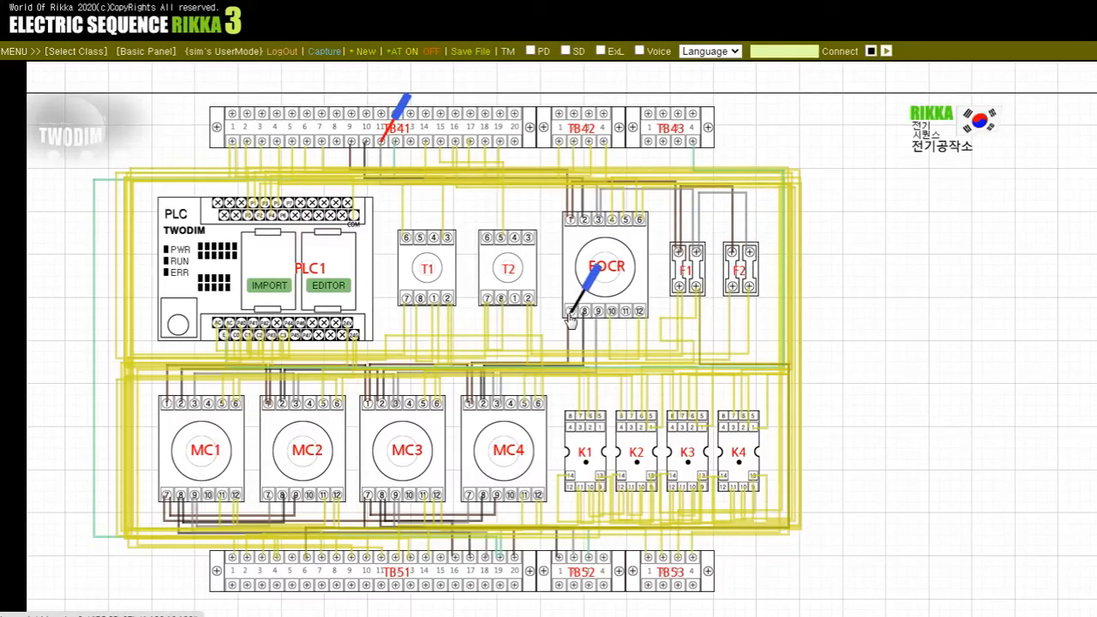
{"action": "left_click", "coordinate": [383, 143]}
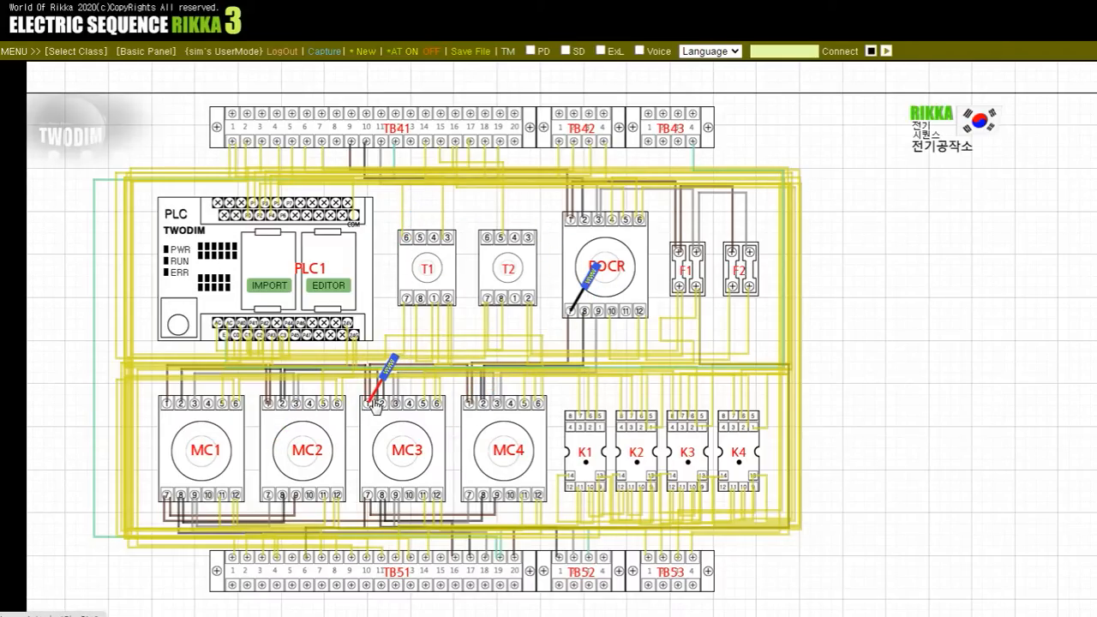
Step: Test the wires from EOCR terminal 8 to terminal 2 of the MC contactors, starting with MC1
{"action": "left_click", "coordinate": [181, 403]}
{"action": "left_click", "coordinate": [585, 305]}
{"action": "left_click", "coordinate": [583, 313]}
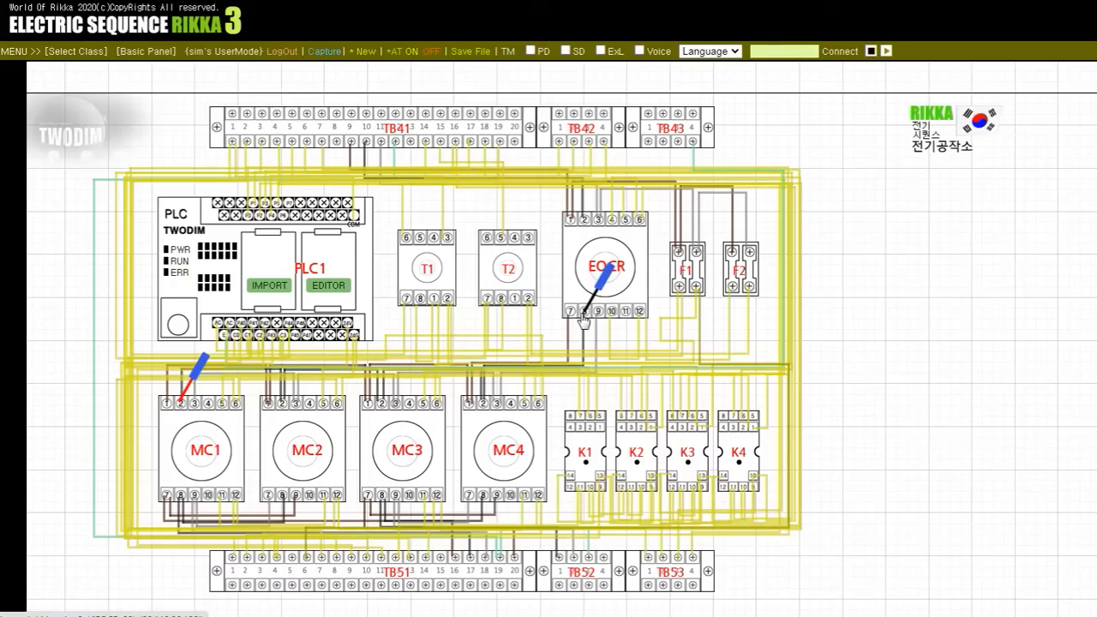
{"action": "left_click", "coordinate": [199, 381]}
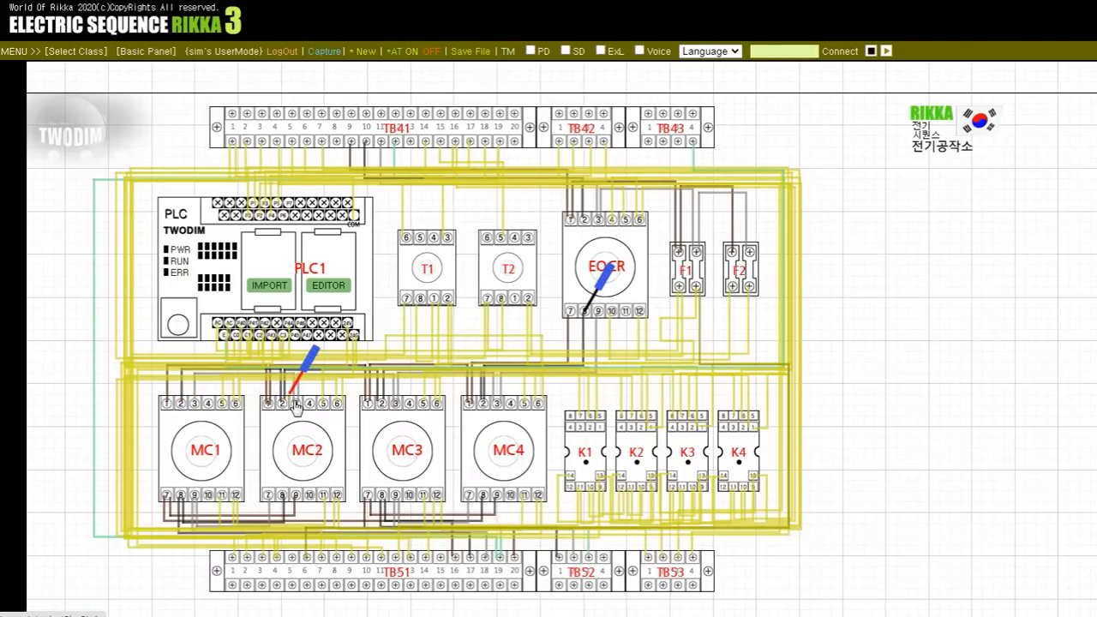
Step: Test the wires from EOCR terminal 9 to terminal 3 of contactors MC4, MC2 and MC1
{"action": "left_click", "coordinate": [494, 404]}
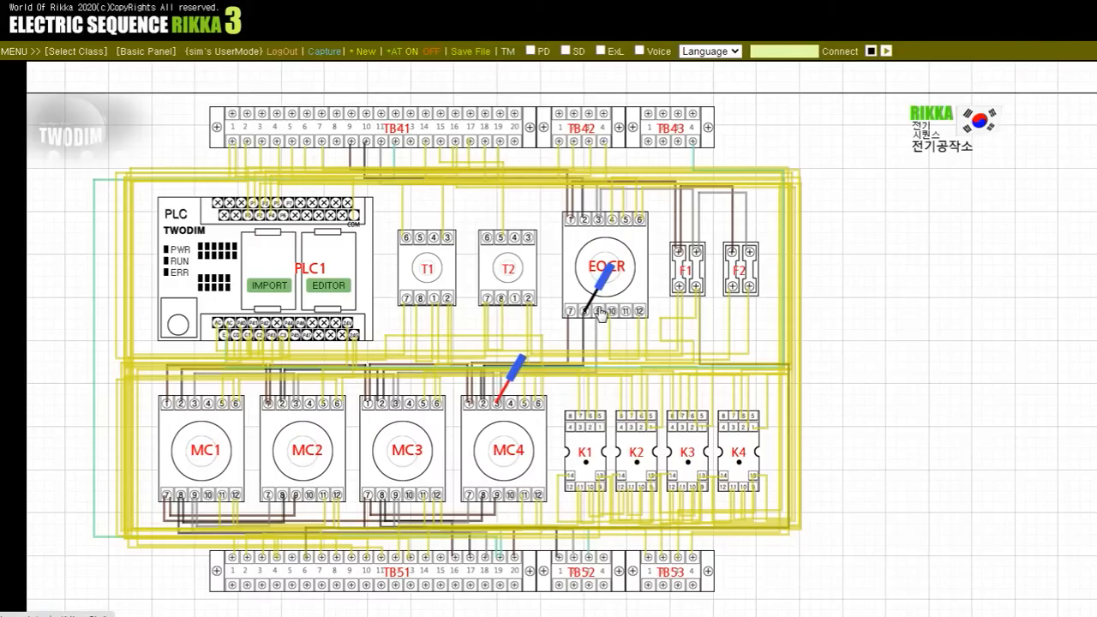
{"action": "left_click", "coordinate": [503, 391]}
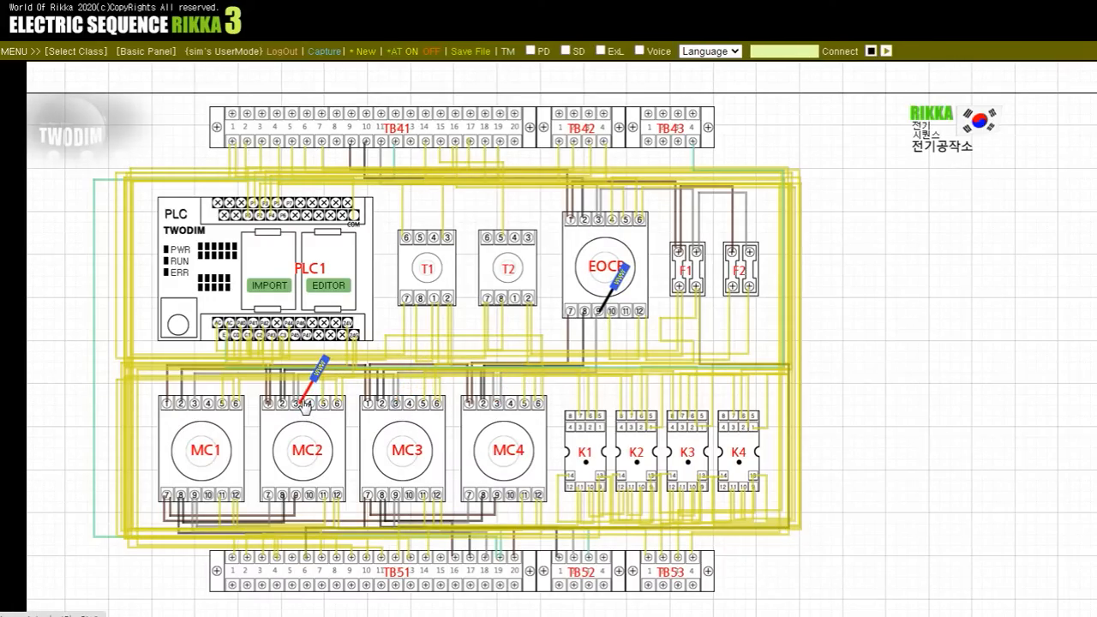
{"action": "left_click", "coordinate": [191, 408]}
{"action": "left_click", "coordinate": [191, 408]}
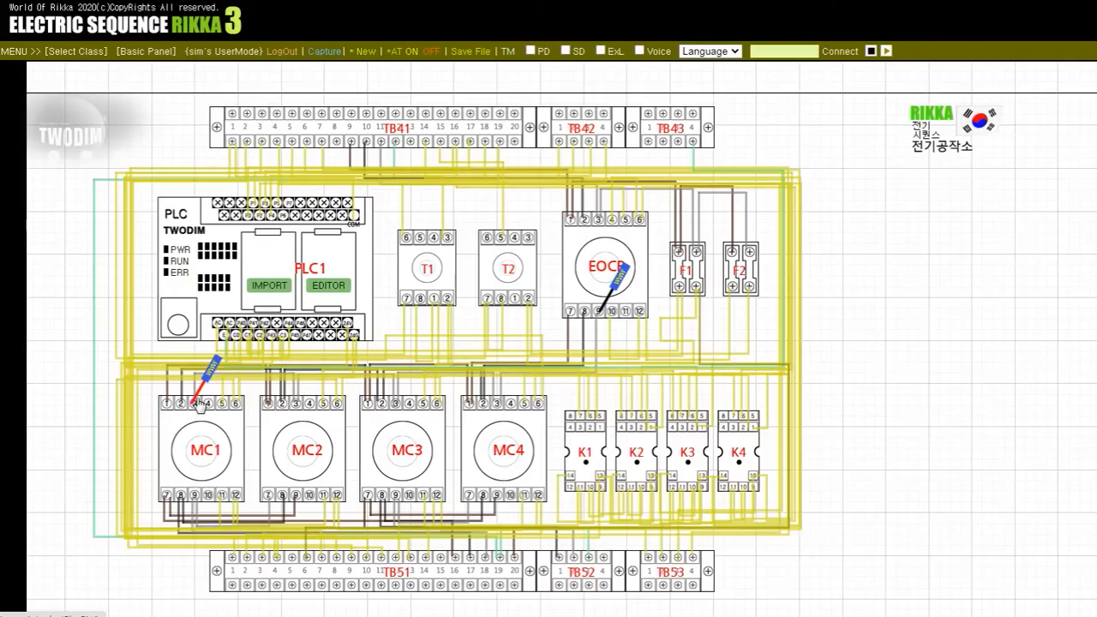
Step: Test the output-side wires of the MC contactors, including MC1 terminal 7, MC2 terminal 9 and MC3 terminal 7, and TB52 terminals 1 and 2
{"action": "left_click", "coordinate": [166, 496]}
{"action": "left_click", "coordinate": [596, 307]}
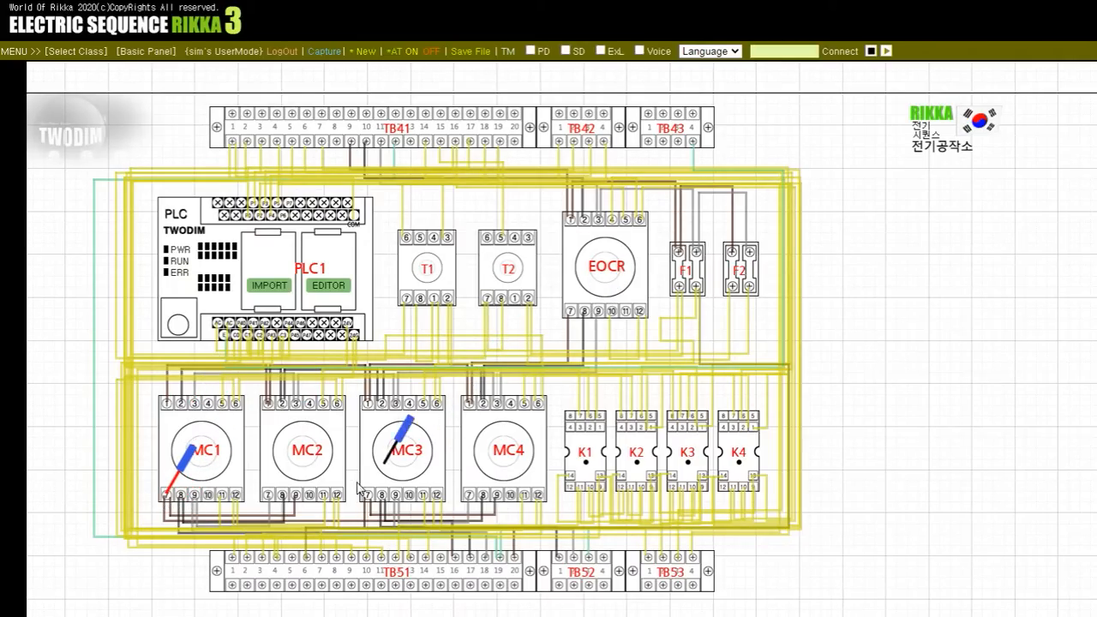
{"action": "left_click", "coordinate": [297, 495]}
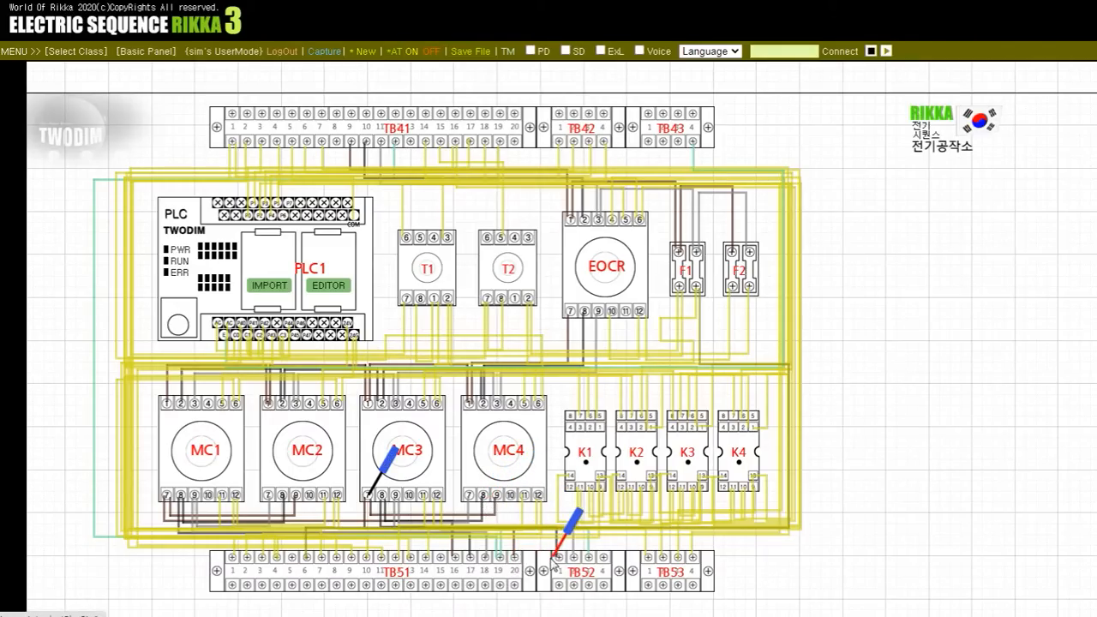
{"action": "left_click_drag", "start_coordinate": [380, 491], "coordinate": [481, 503]}
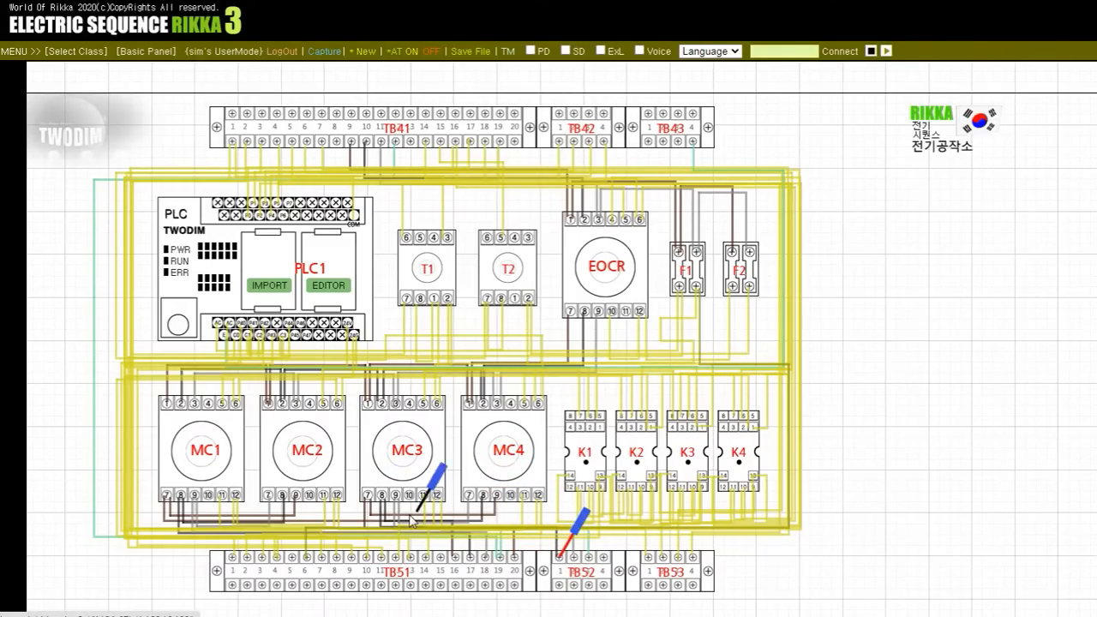
{"action": "left_click_drag", "start_coordinate": [562, 553], "coordinate": [569, 557]}
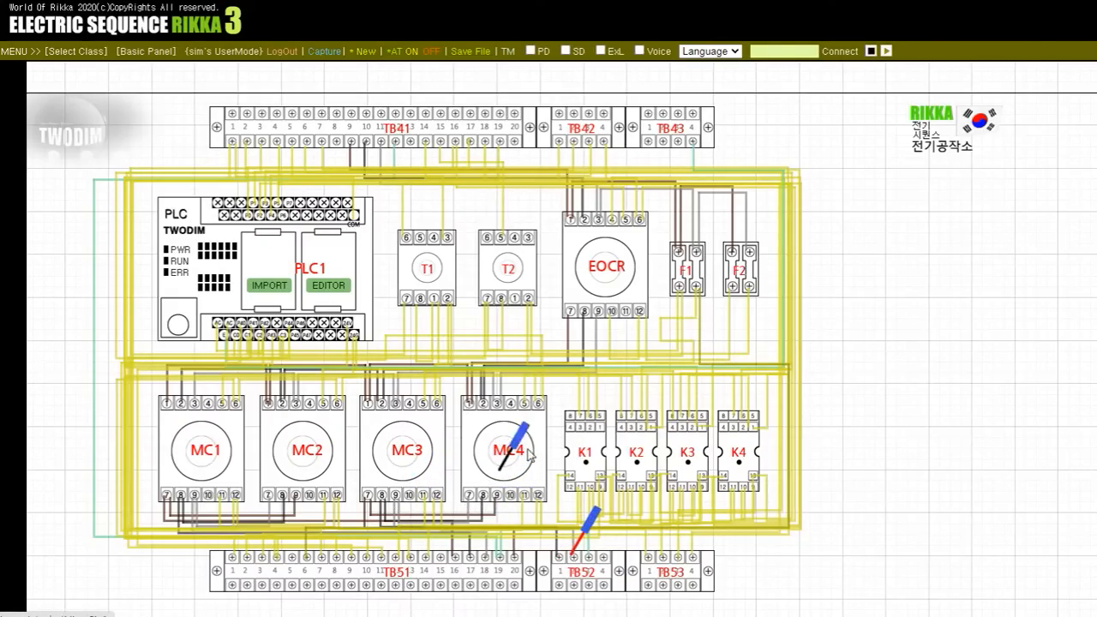
Step: Test the control wires from fuse F2's lower terminal to EOCR terminal 12, and from EOCR terminal 4 to TB51 terminal 12
{"action": "left_click", "coordinate": [734, 288]}
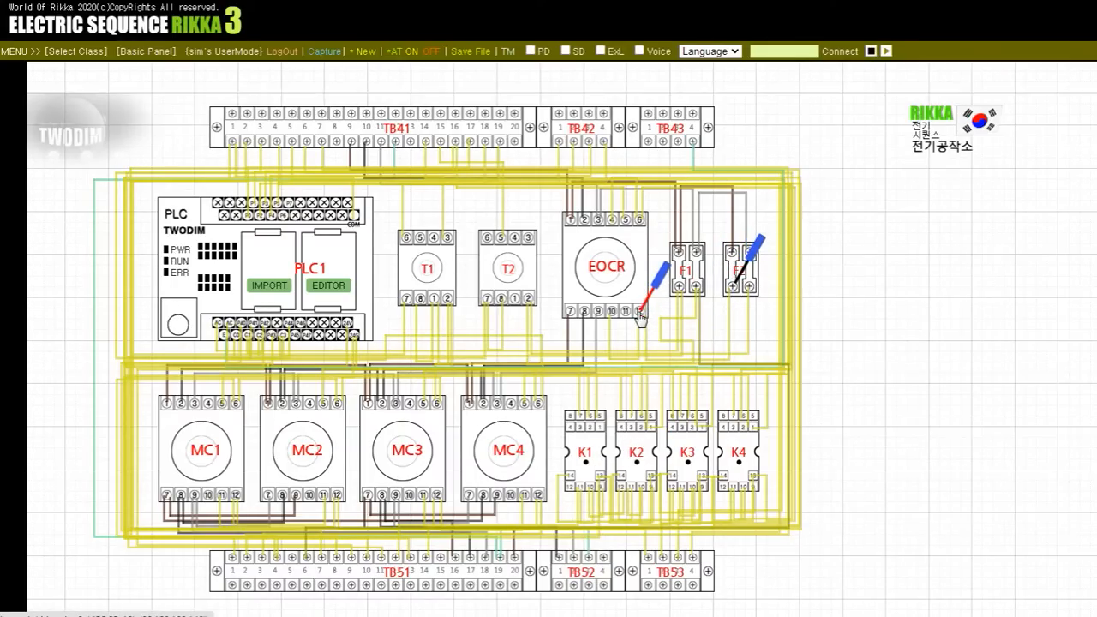
{"action": "left_click", "coordinate": [613, 217]}
{"action": "left_click", "coordinate": [758, 264]}
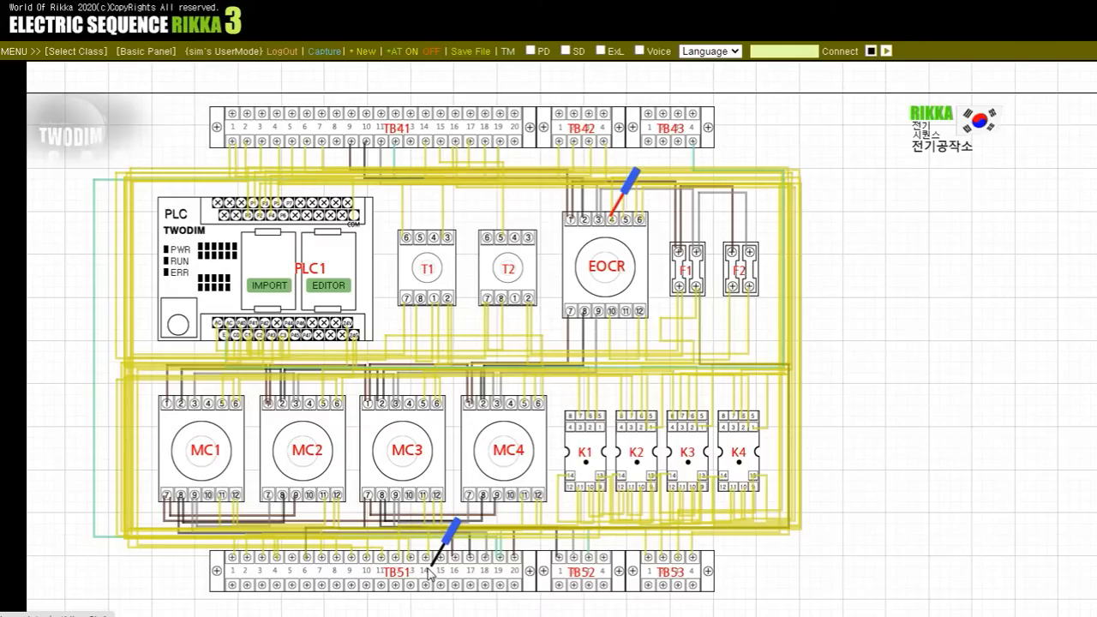
{"action": "left_click", "coordinate": [398, 559]}
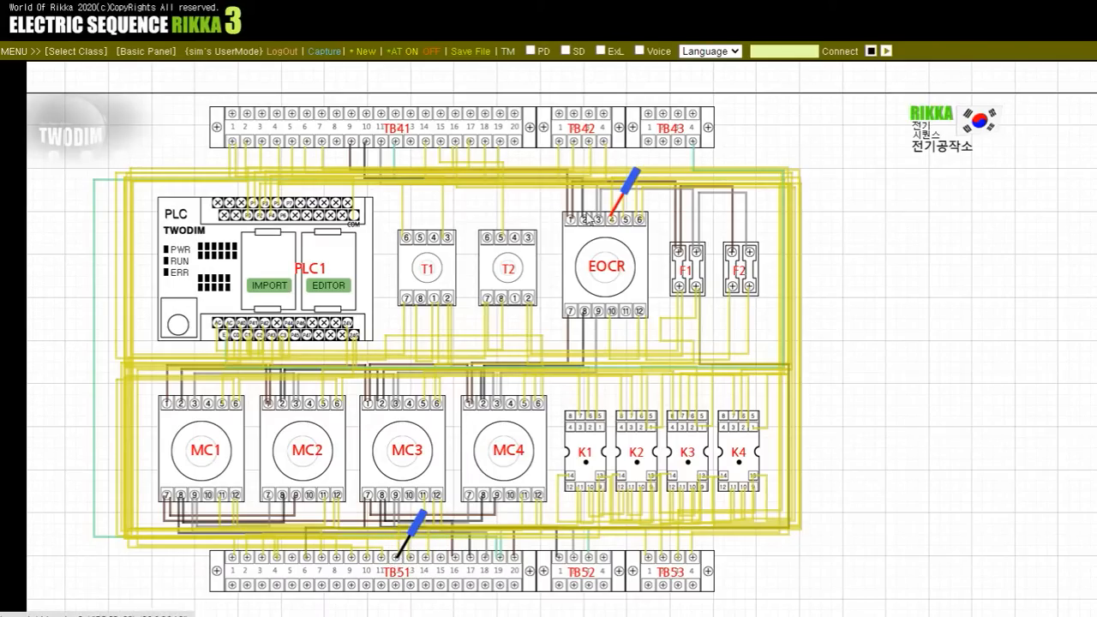
Step: Test the control wires at EOCR terminal 5, TB41 terminal 15, T2 terminal 7 and TB51 terminal 13
{"action": "left_click", "coordinate": [625, 201]}
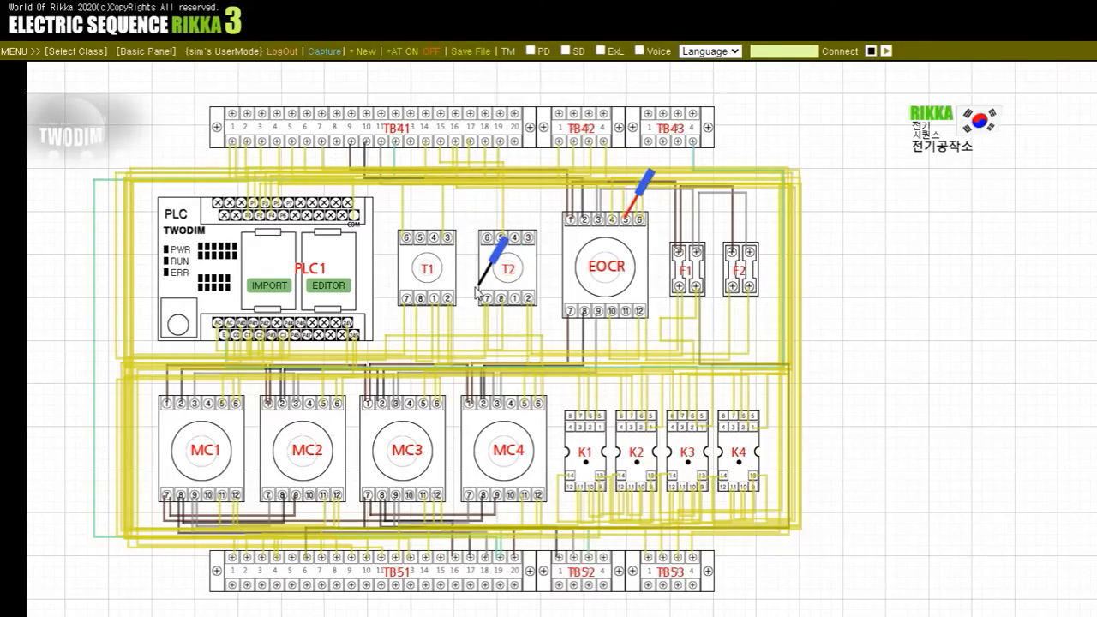
{"action": "left_click", "coordinate": [438, 145]}
{"action": "left_click", "coordinate": [629, 208]}
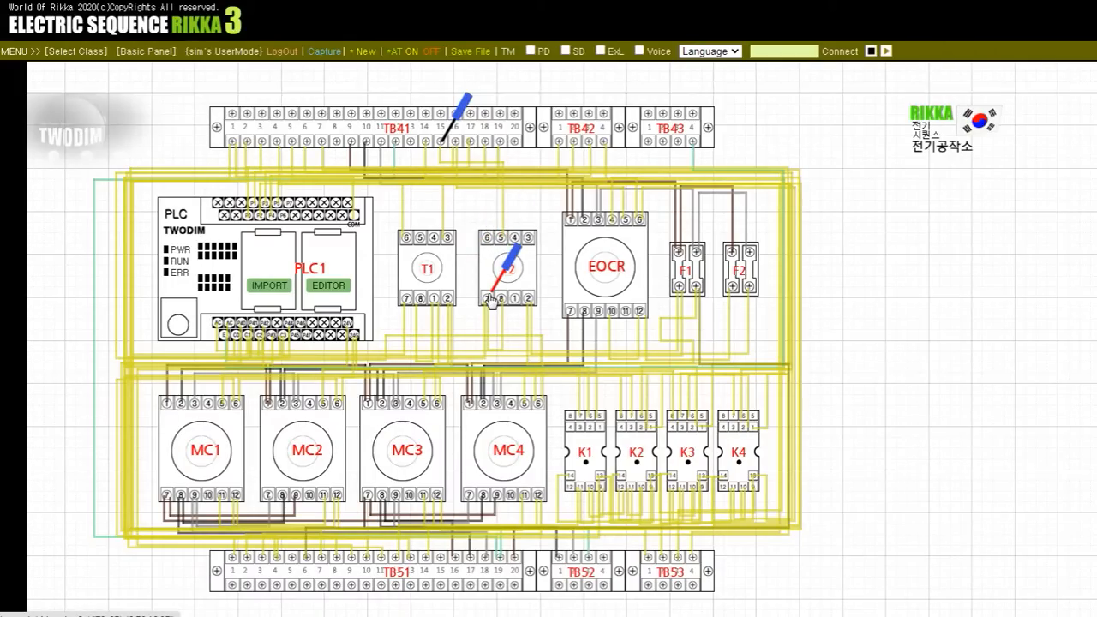
{"action": "left_click", "coordinate": [413, 560]}
{"action": "left_click", "coordinate": [465, 131]}
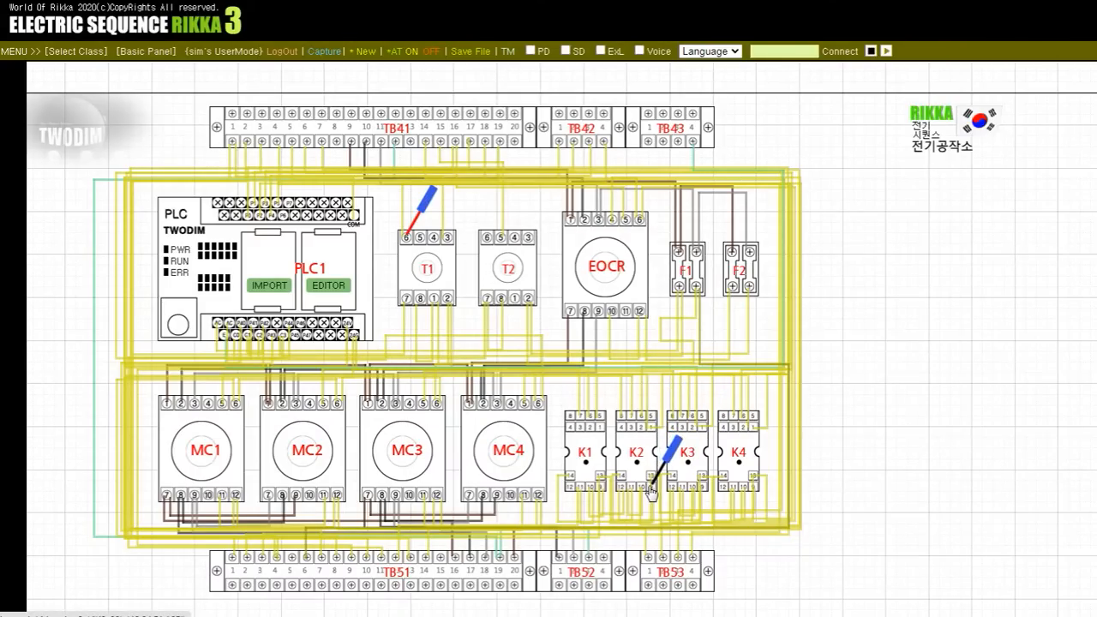
Step: Test the control wires at T1 terminals 6 and 2, relay K3 terminal 6, TB41 terminal 7 and MC2 terminal 11
{"action": "left_click_drag", "start_coordinate": [406, 236], "coordinate": [449, 297]}
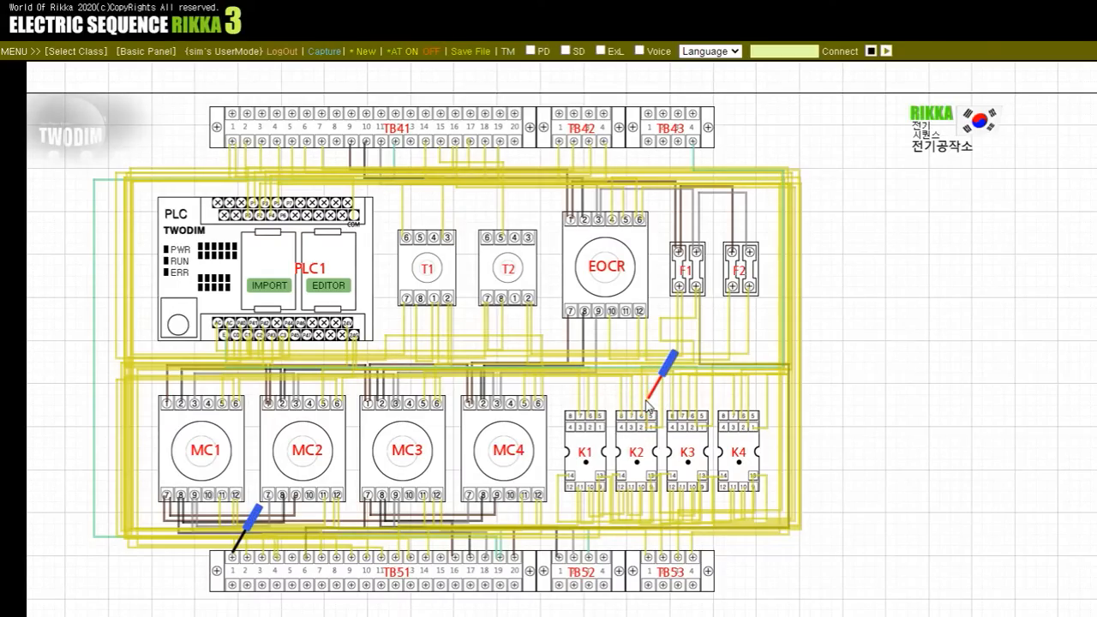
{"action": "left_click", "coordinate": [694, 417]}
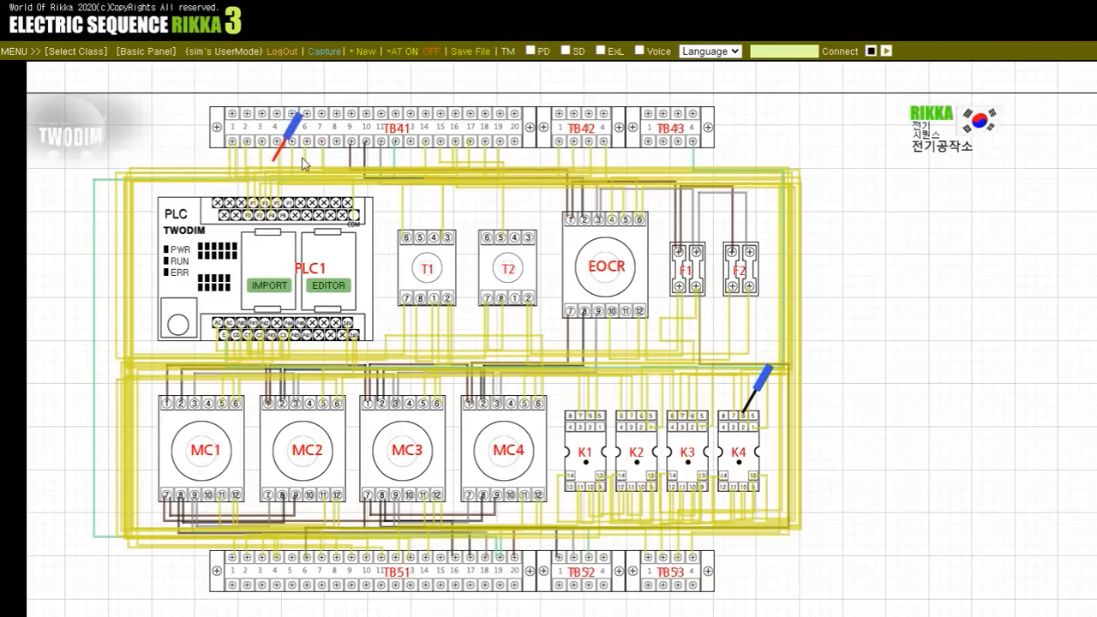
{"action": "left_click", "coordinate": [326, 140]}
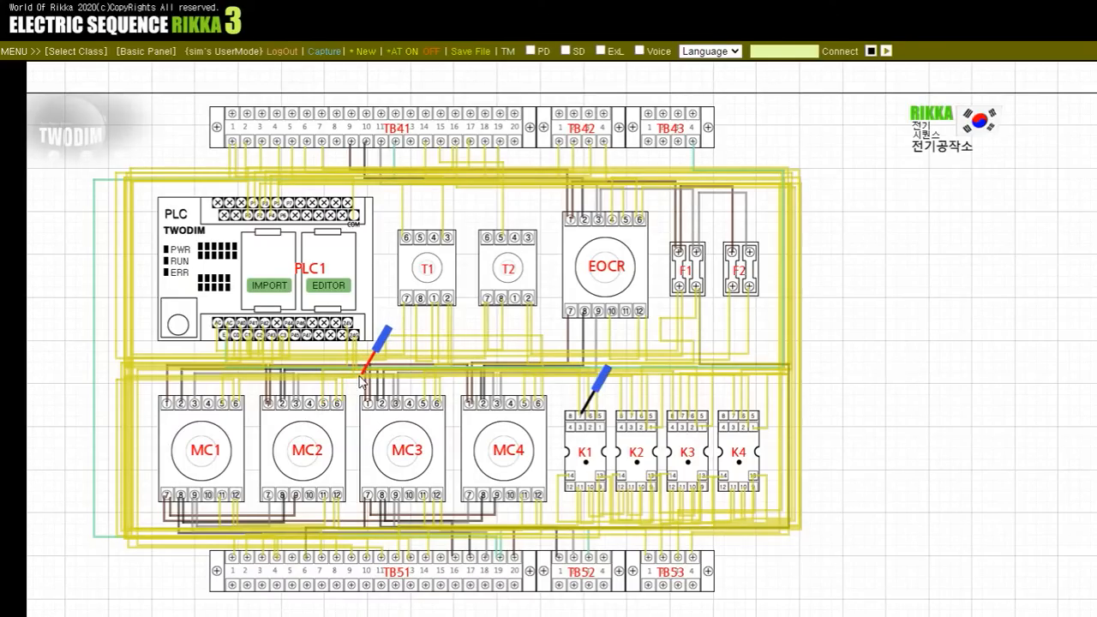
{"action": "left_click", "coordinate": [324, 495]}
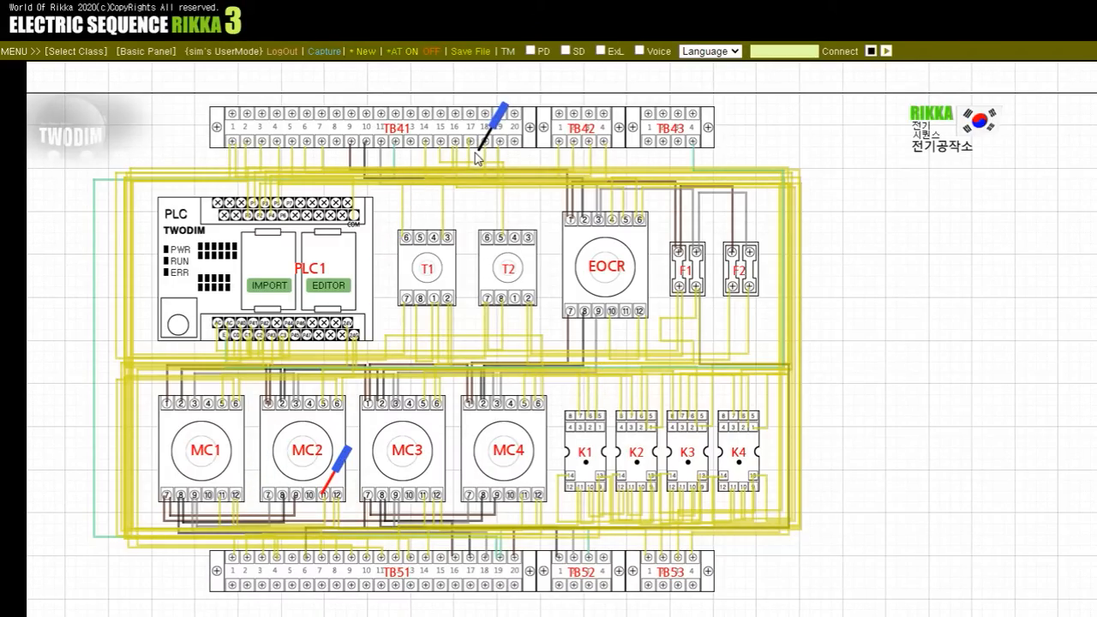
Step: Test the wires from relays K2, K3 and K4 to terminal 11 of contactors MC4, MC3 and MC1
{"action": "left_click", "coordinate": [622, 422]}
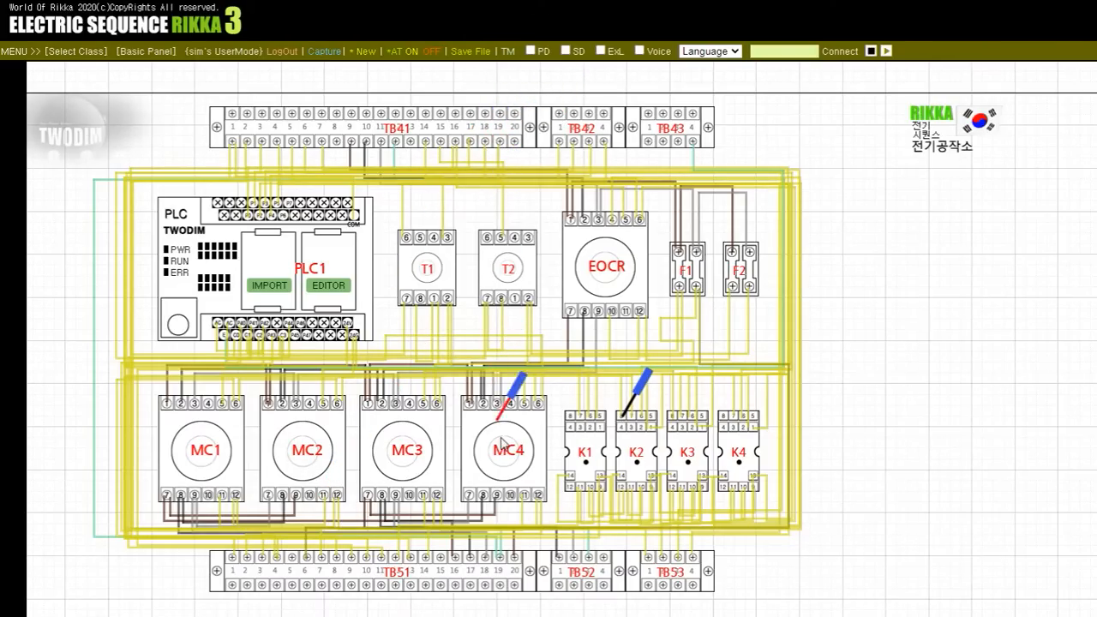
{"action": "left_click", "coordinate": [522, 495]}
{"action": "left_click", "coordinate": [638, 399]}
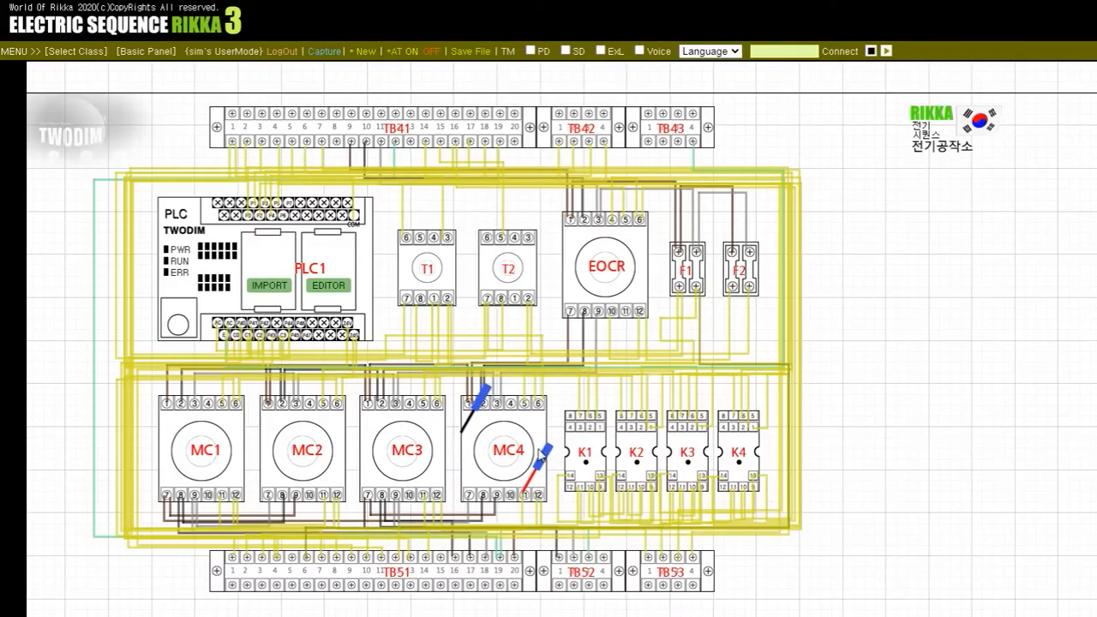
{"action": "left_click", "coordinate": [672, 421]}
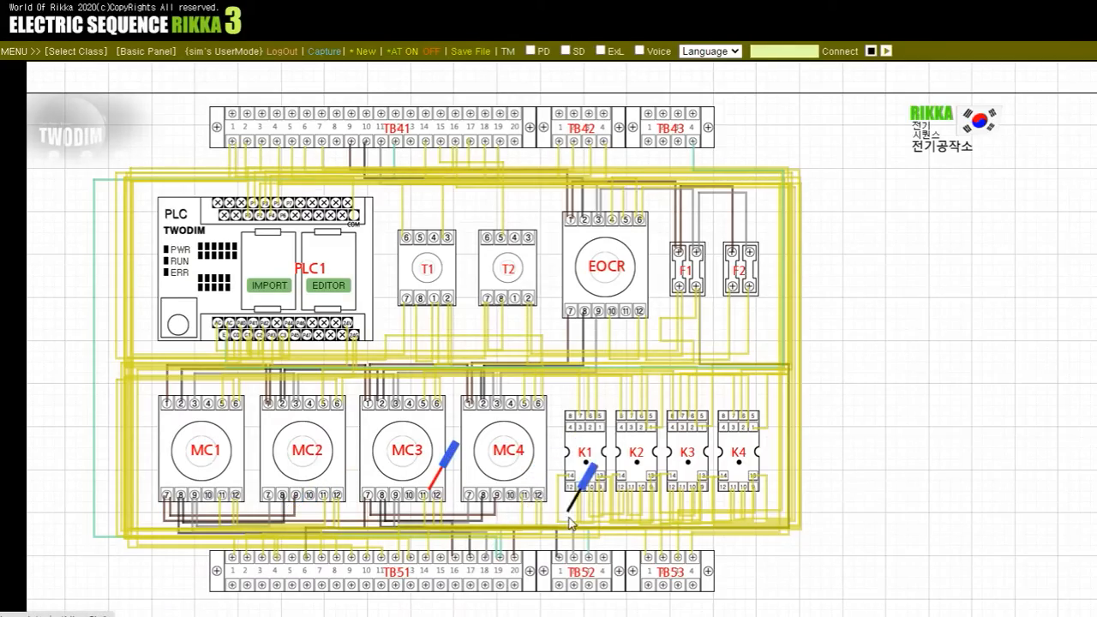
{"action": "left_click", "coordinate": [732, 420]}
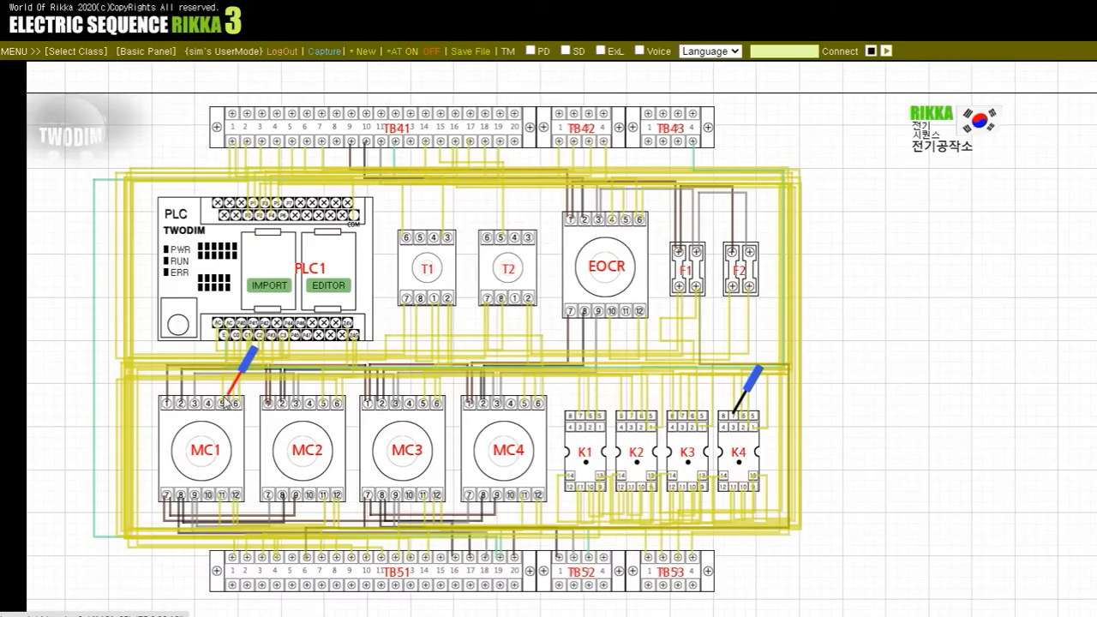
{"action": "left_click", "coordinate": [222, 494]}
{"action": "left_click", "coordinate": [744, 400]}
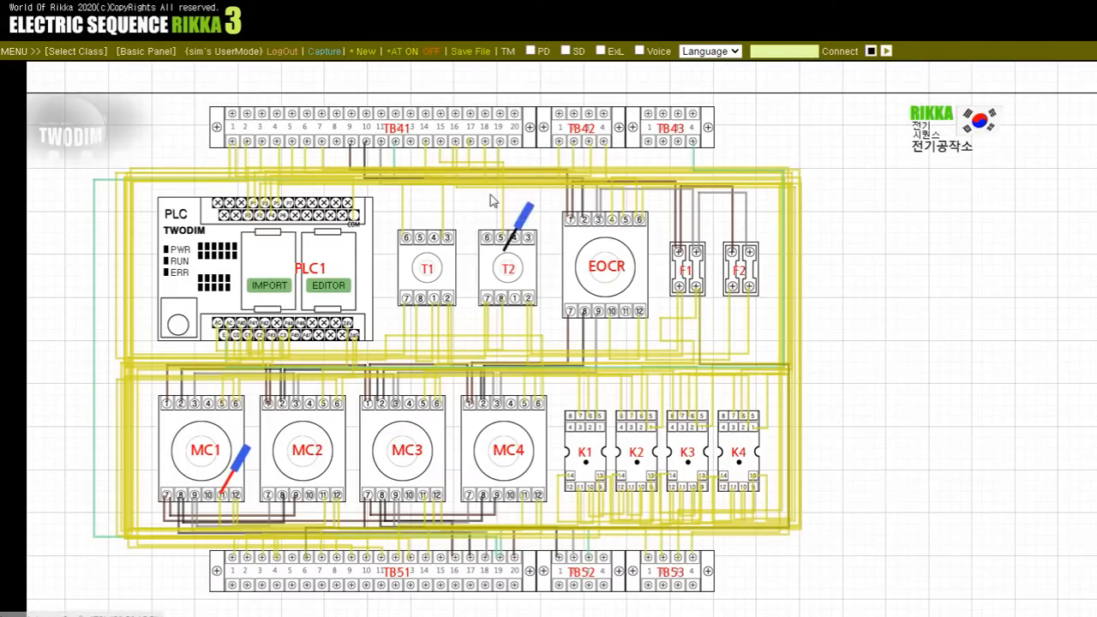
Step: Test the wires at TB41 terminal 18, PLC terminals COM and P5, and TB42 terminal 3
{"action": "left_click", "coordinate": [491, 140]}
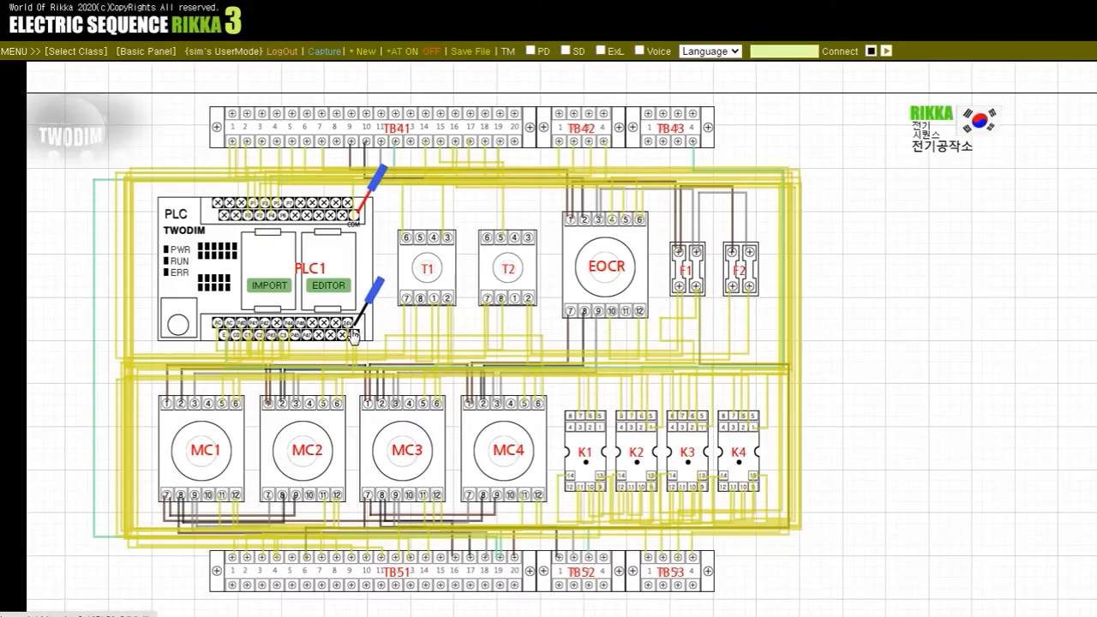
{"action": "left_click", "coordinate": [358, 214]}
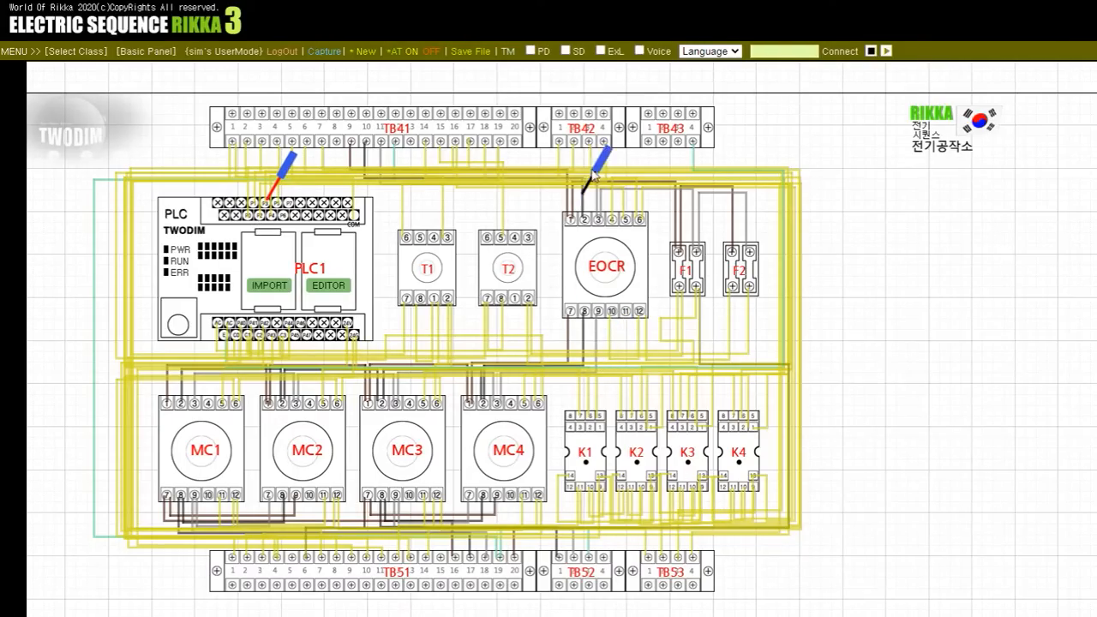
{"action": "left_click_drag", "start_coordinate": [577, 137], "coordinate": [588, 140]}
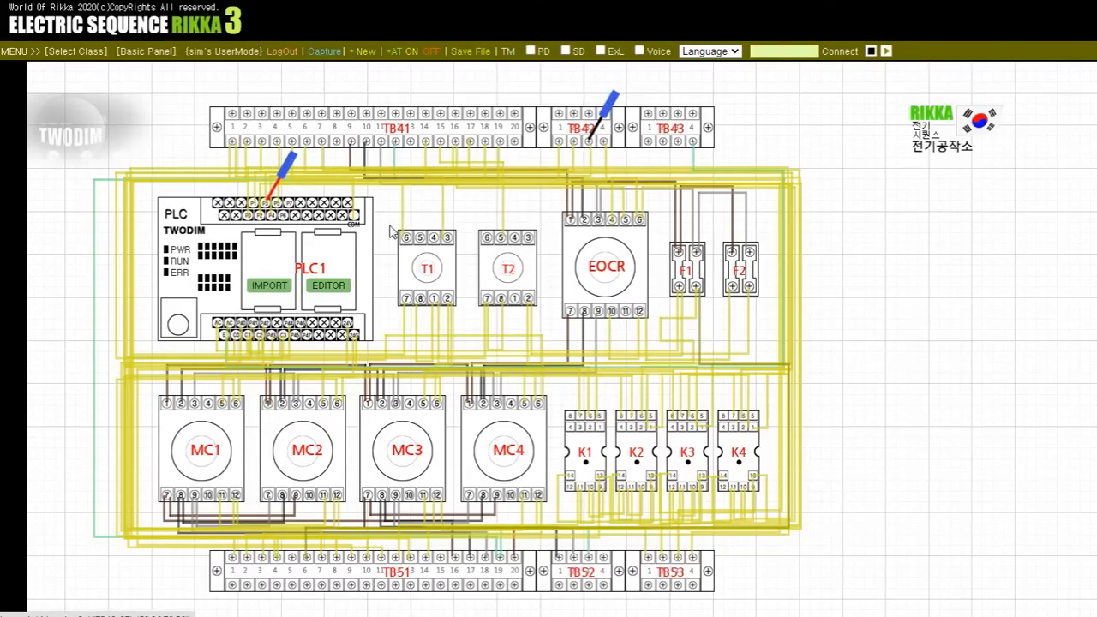
{"action": "mouse_move", "coordinate": [272, 191]}
{"action": "left_mouse_down"}
{"action": "mouse_move", "coordinate": [269, 215]}
{"action": "mouse_move", "coordinate": [278, 201]}
{"action": "left_mouse_up"}
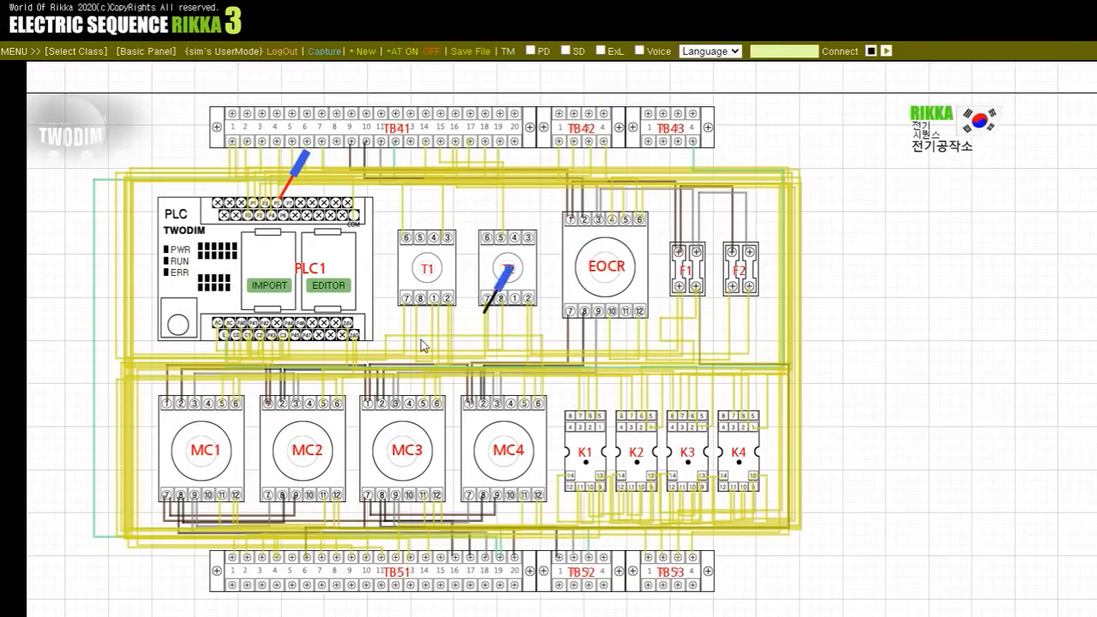
Step: Test the PLC output wires against TB51 terminals 8 to 11, and place the red probe on TB41 terminal 1
{"action": "left_click", "coordinate": [242, 323]}
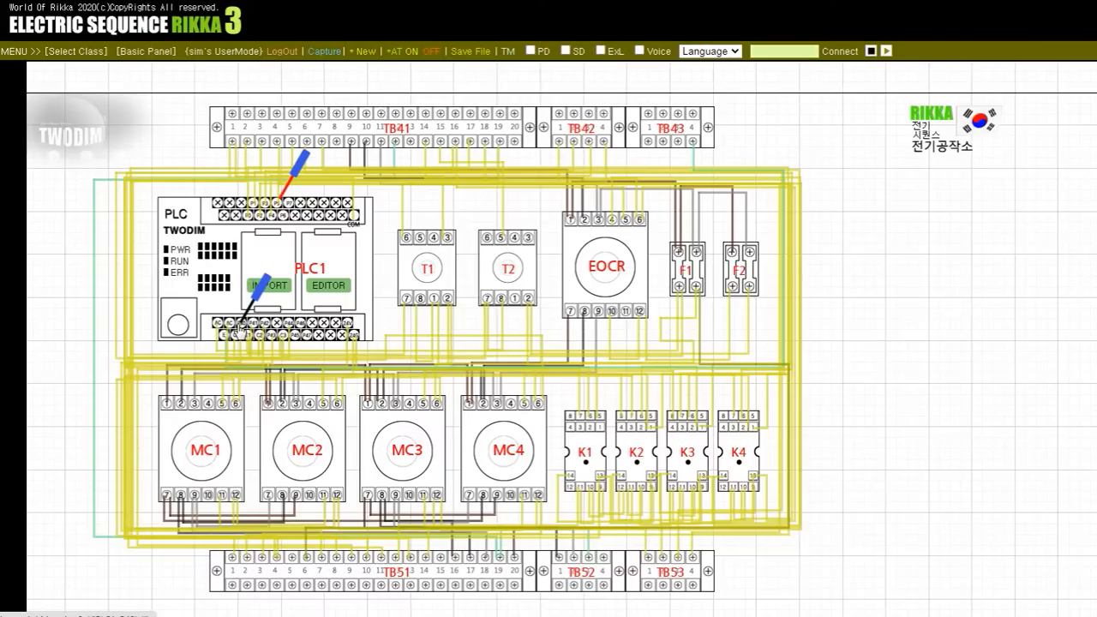
{"action": "left_click", "coordinate": [299, 167]}
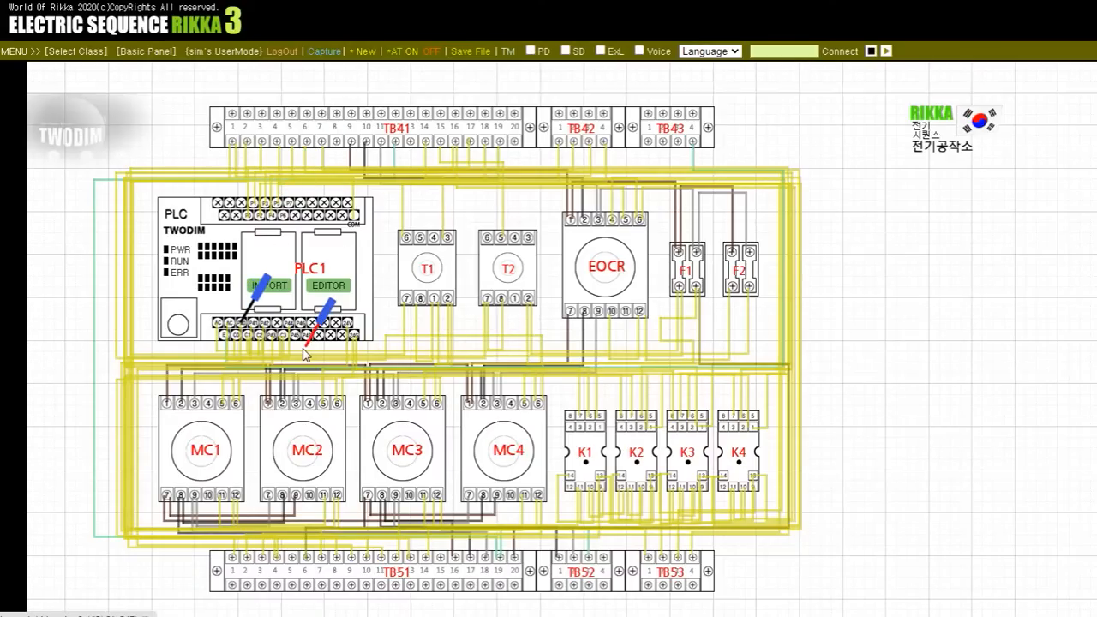
{"action": "left_click", "coordinate": [336, 557]}
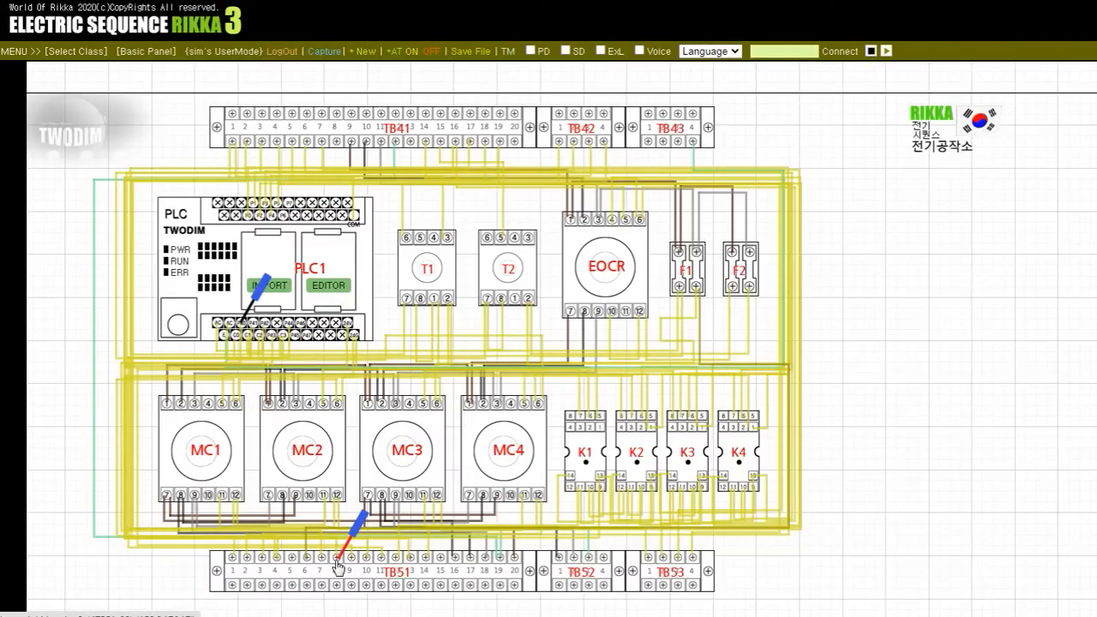
{"action": "left_click", "coordinate": [255, 324]}
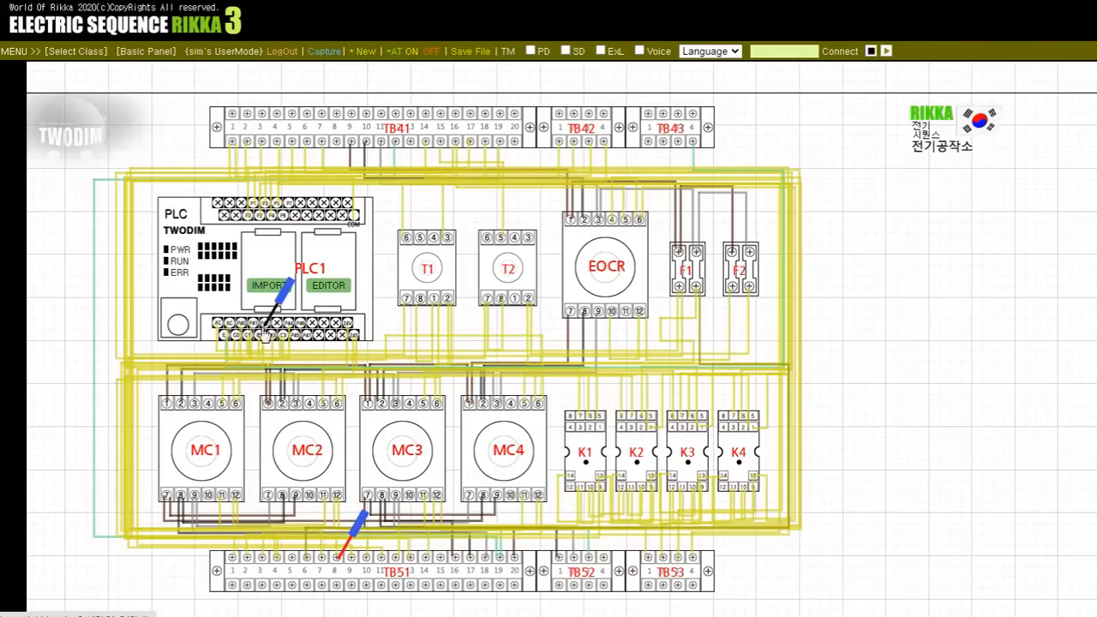
{"action": "left_click", "coordinate": [268, 325]}
{"action": "left_click", "coordinate": [353, 546]}
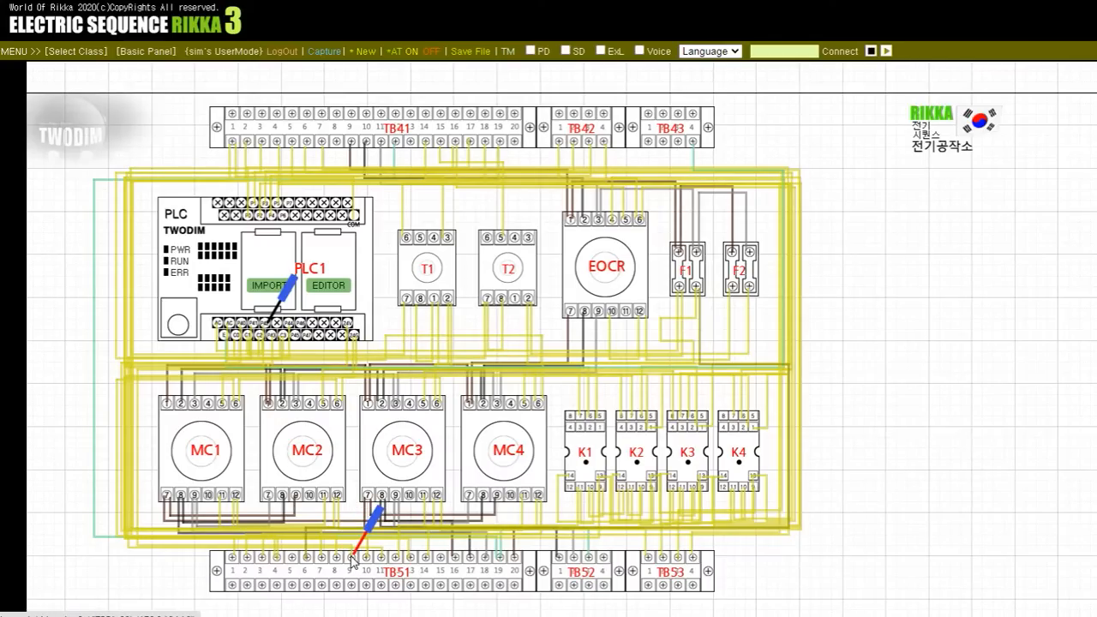
{"action": "left_click", "coordinate": [367, 559]}
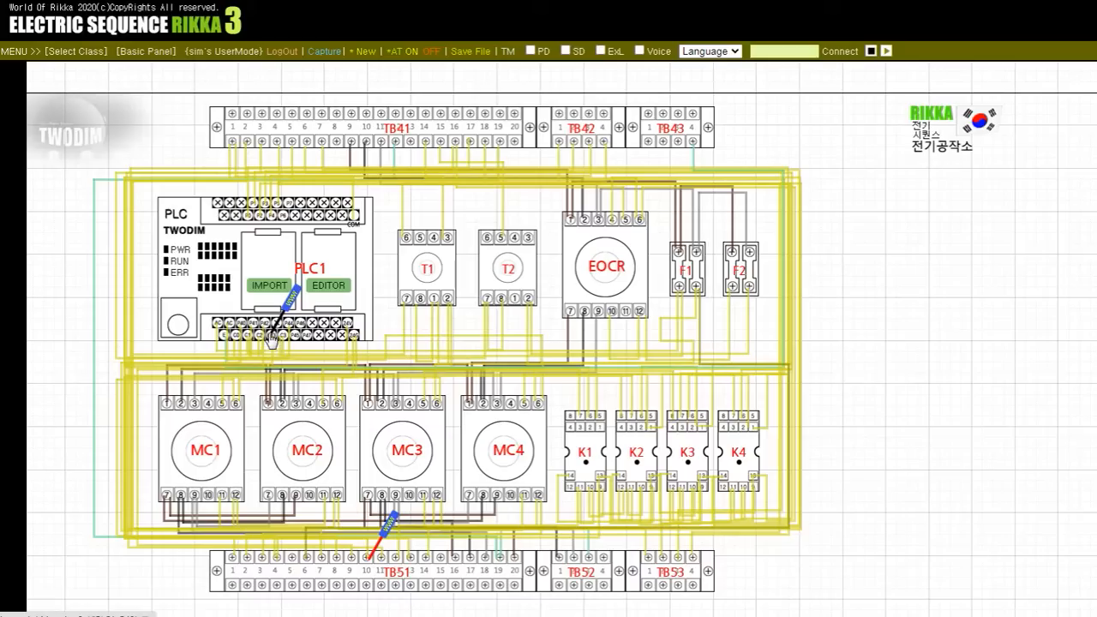
{"action": "left_click", "coordinate": [292, 324]}
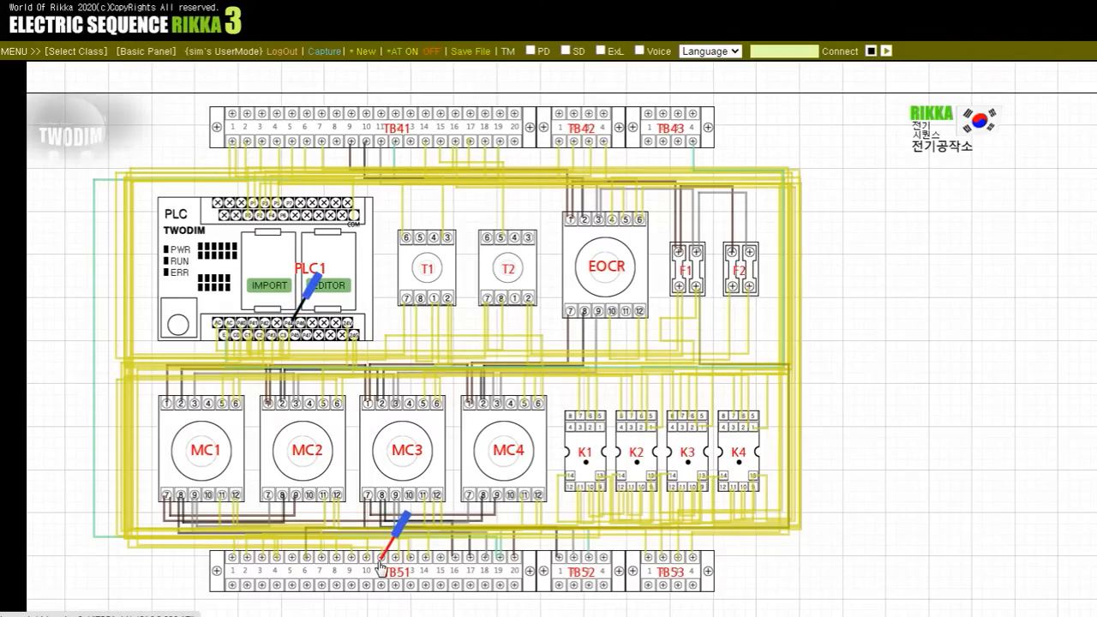
{"action": "left_click", "coordinate": [478, 422]}
{"action": "left_click", "coordinate": [521, 513]}
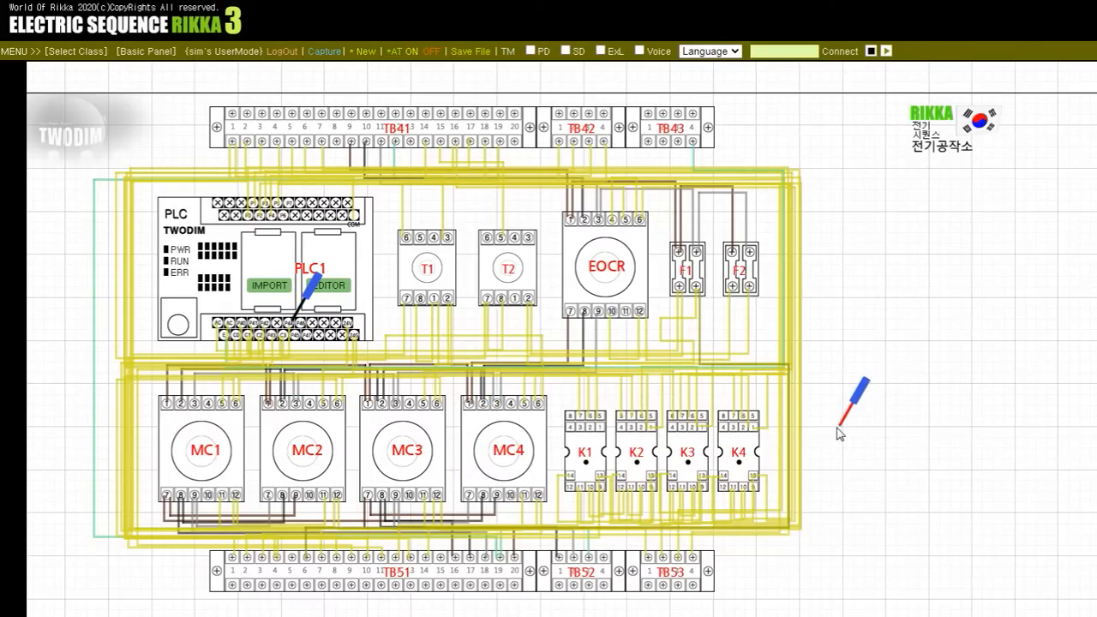
{"action": "left_click", "coordinate": [232, 112]}
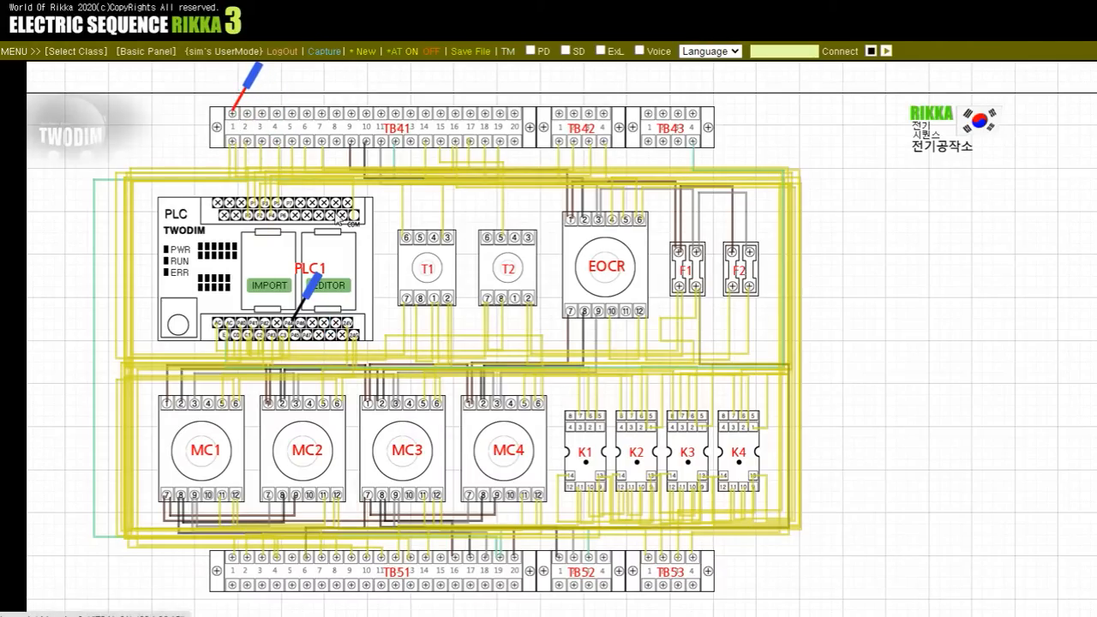
Step: Load the panel work again with the reload command in the terminal
{"action": "key", "text": "Return"}
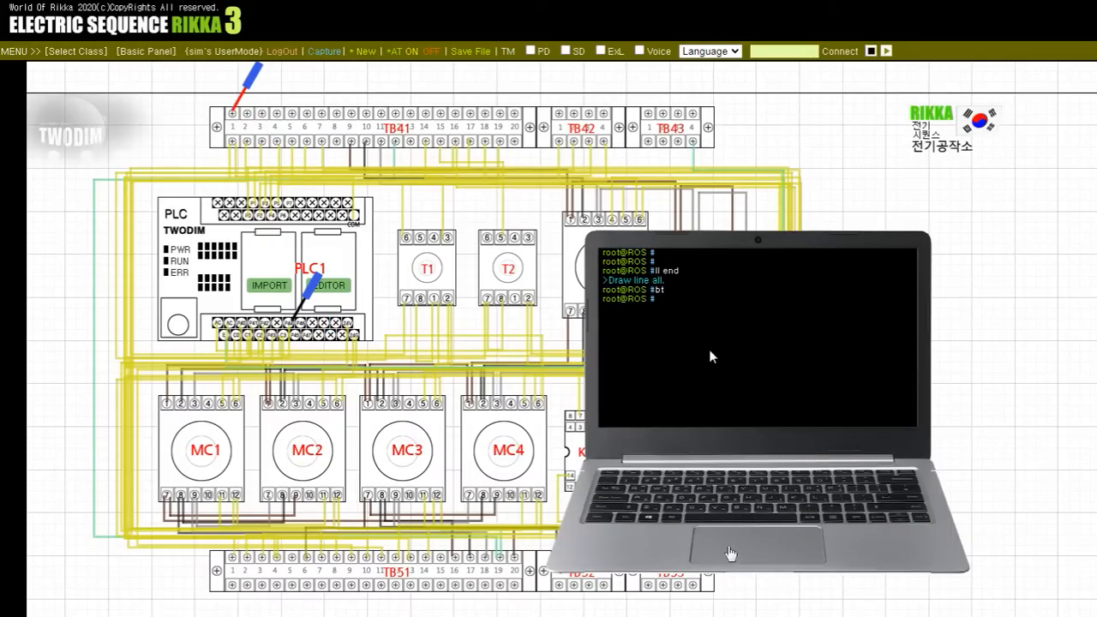
{"action": "key", "text": "Return"}
{"action": "key", "text": "Return"}
{"action": "key", "text": "Return"}
{"action": "key", "text": "Return"}
{"action": "type", "text": "reload"}
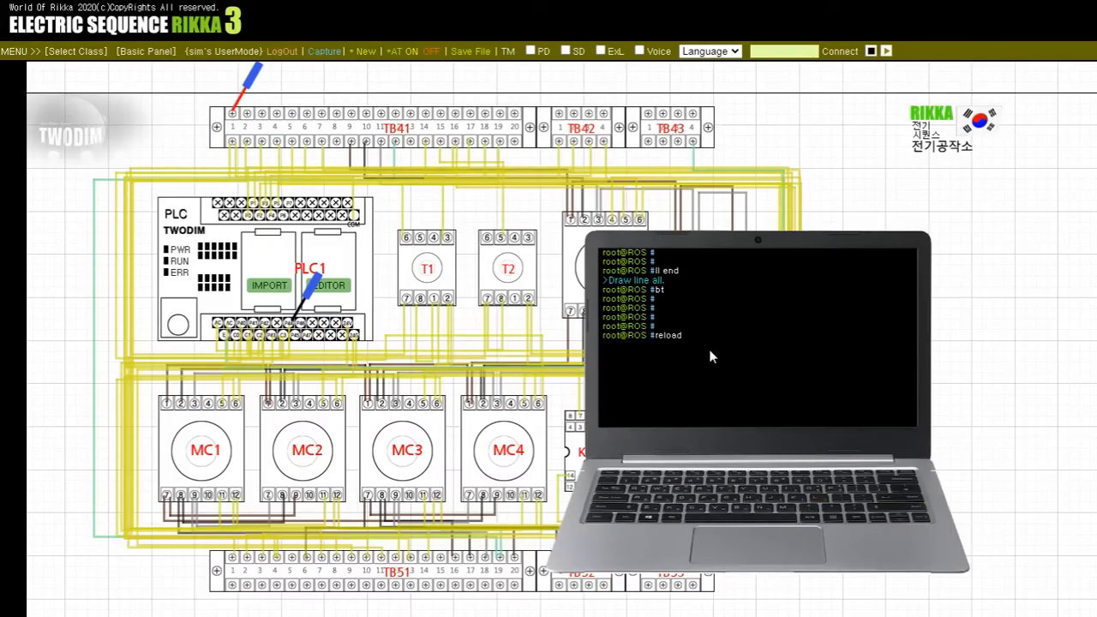
{"action": "key", "text": "Return"}
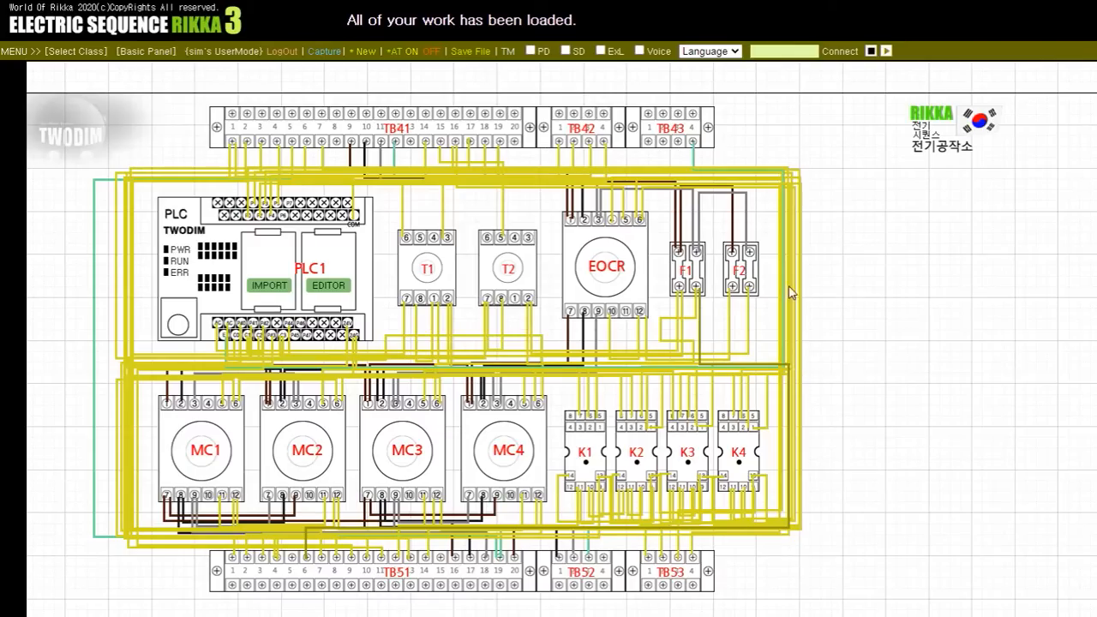
Step: Clear the workspace with the reset command in the terminal
{"action": "key", "text": "Escape"}
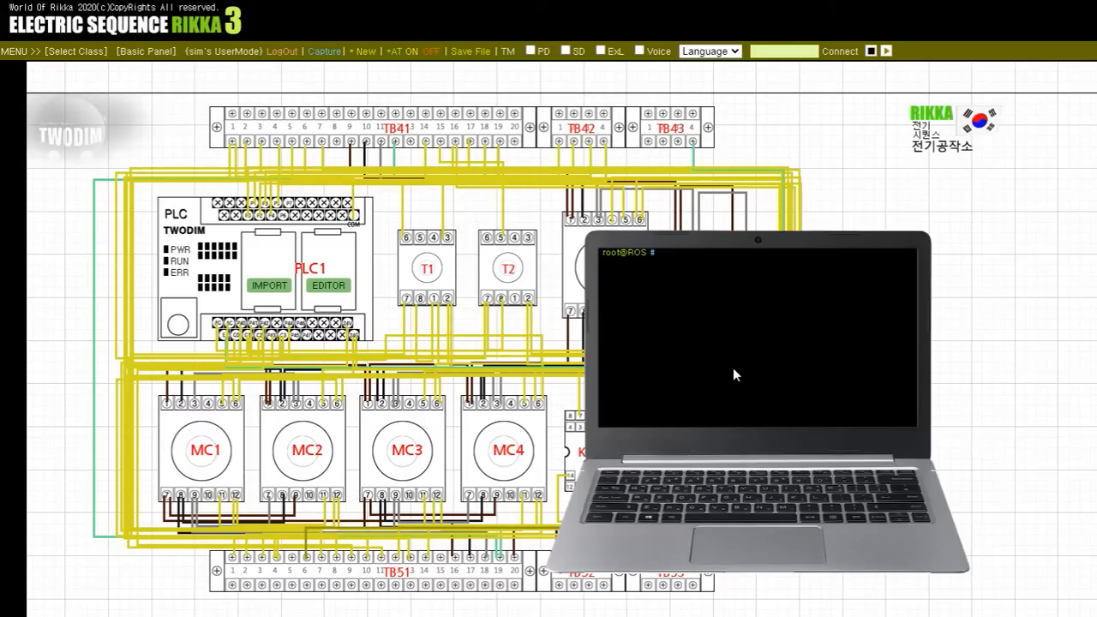
{"action": "type", "text": "reset"}
{"action": "key", "text": "Return"}
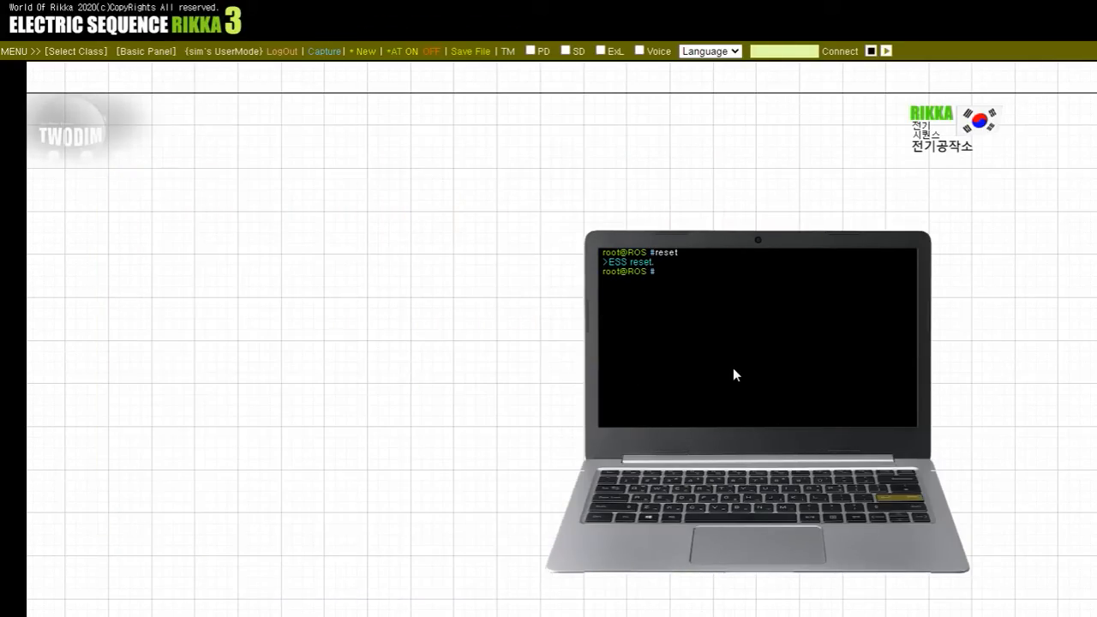
Step: List the contents matching 2022 with ls like 2022 and load 2022xpipe706 with the lc command
{"action": "key", "text": "Return"}
{"action": "key", "text": "Return"}
{"action": "key", "text": "Return"}
{"action": "type", "text": "ls like"}
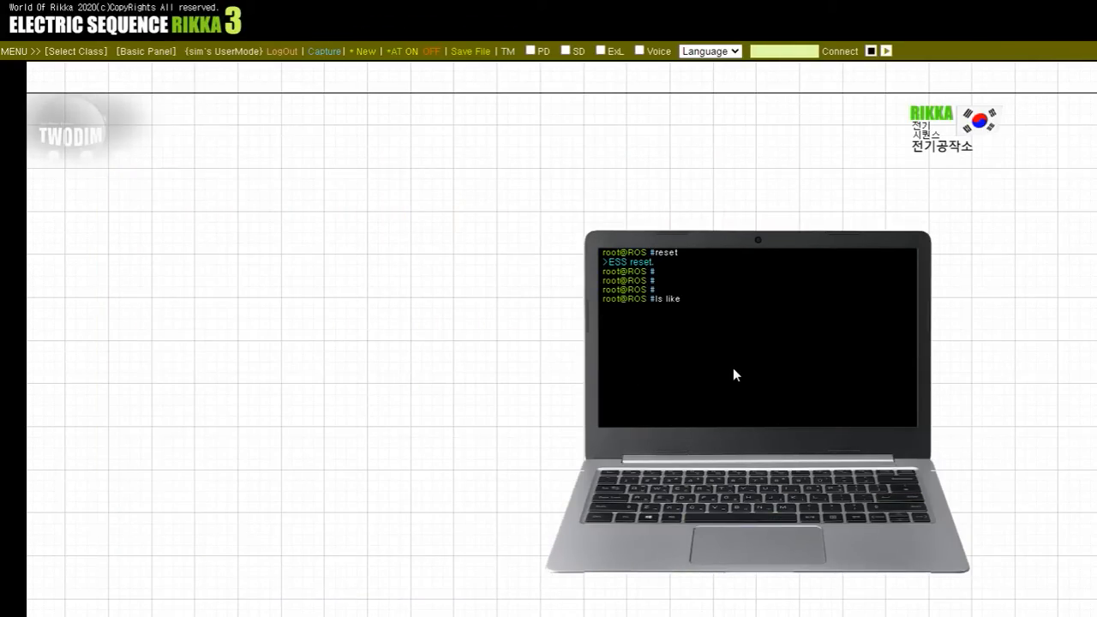
{"action": "type", "text": " 2022"}
{"action": "key", "text": "Return"}
{"action": "type", "text": "lc"}
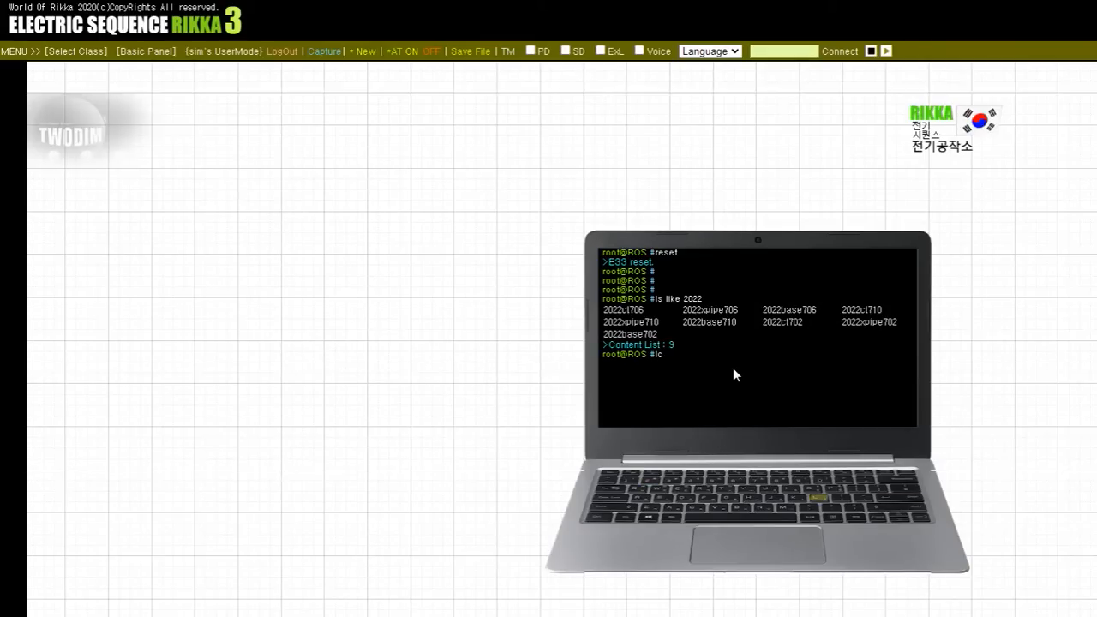
{"action": "left_click", "coordinate": [721, 310]}
{"action": "key", "text": "Return"}
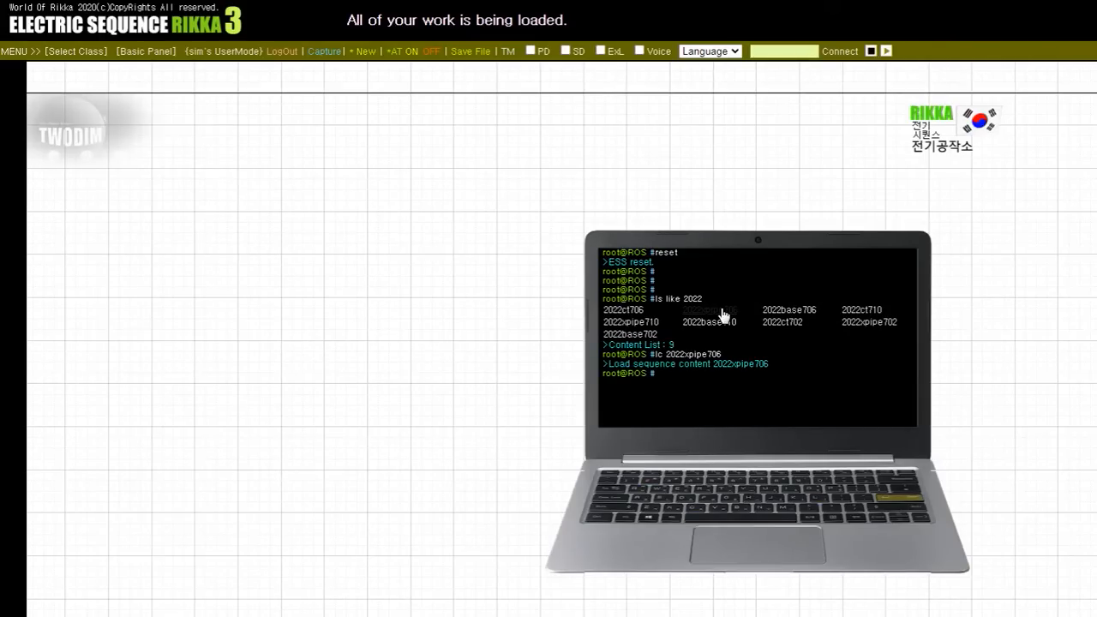
Step: Draw the piping layout's wiring automatically with the dline and ll auto commands, and run mycom
{"action": "key", "text": "Return"}
{"action": "key", "text": "Return"}
{"action": "type", "text": "dline"}
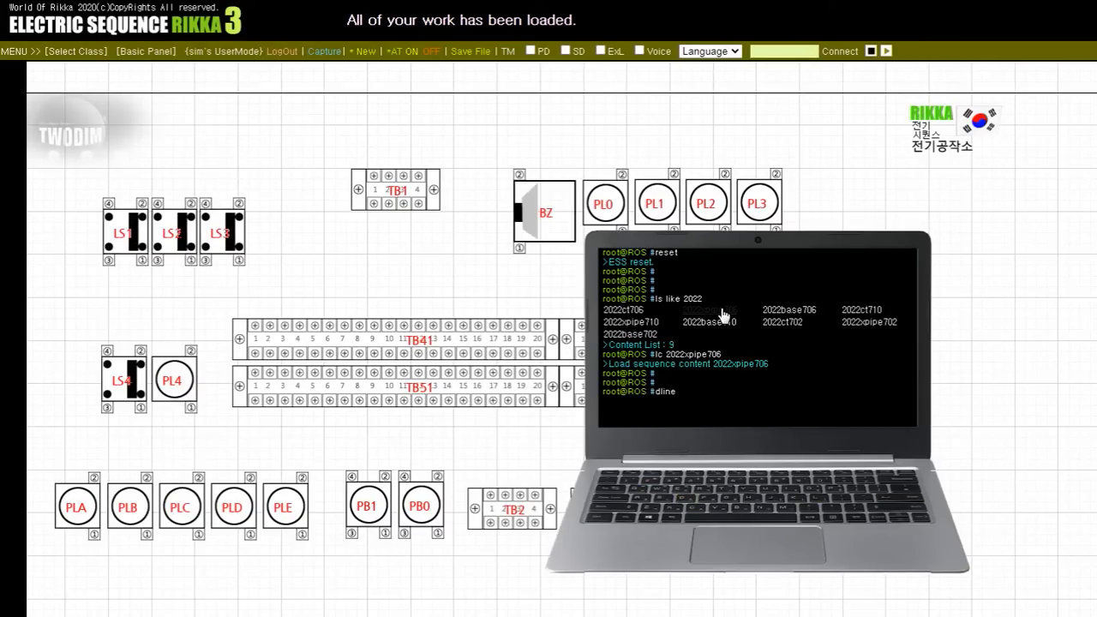
{"action": "key", "text": "Return"}
{"action": "type", "text": "ll auto"}
{"action": "key", "text": "Return"}
{"action": "key", "text": "Return"}
{"action": "type", "text": "myline"}
{"action": "key", "text": "Return"}
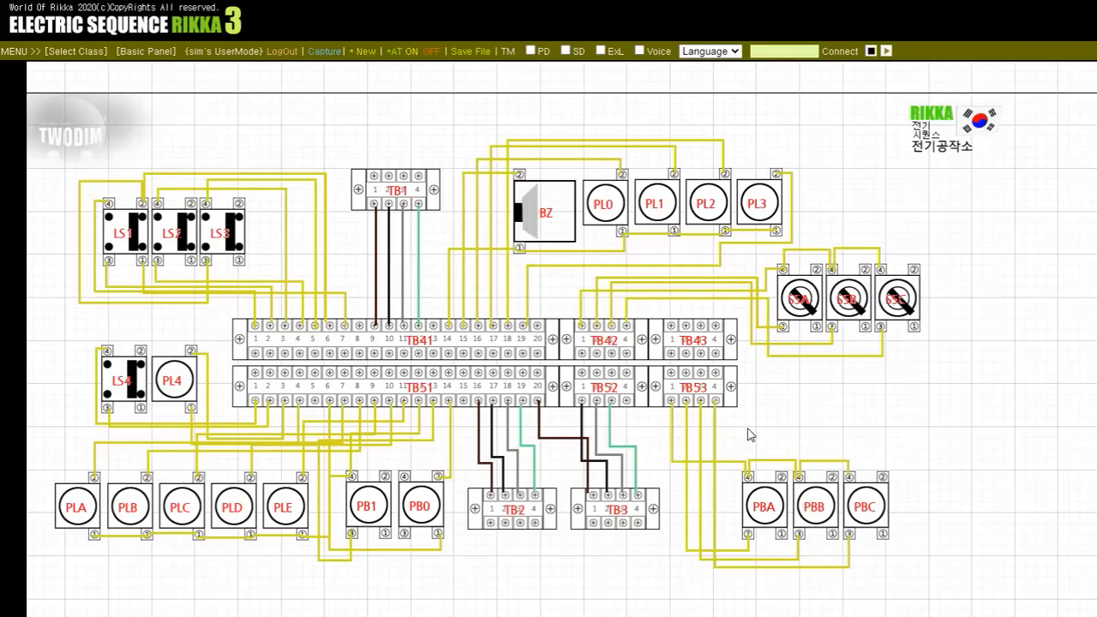
Step: Reload the wired 2022xpipe706 layout with the reload command
{"action": "key", "text": "Return"}
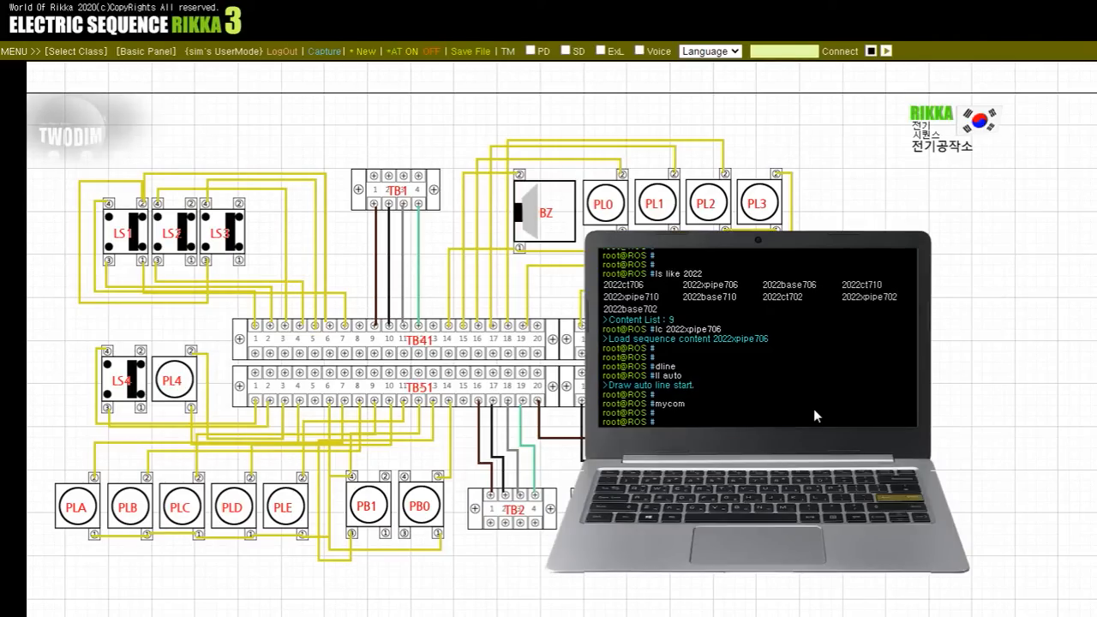
{"action": "type", "text": "reloa"}
{"action": "key", "text": "Return"}
{"action": "type", "text": "reload"}
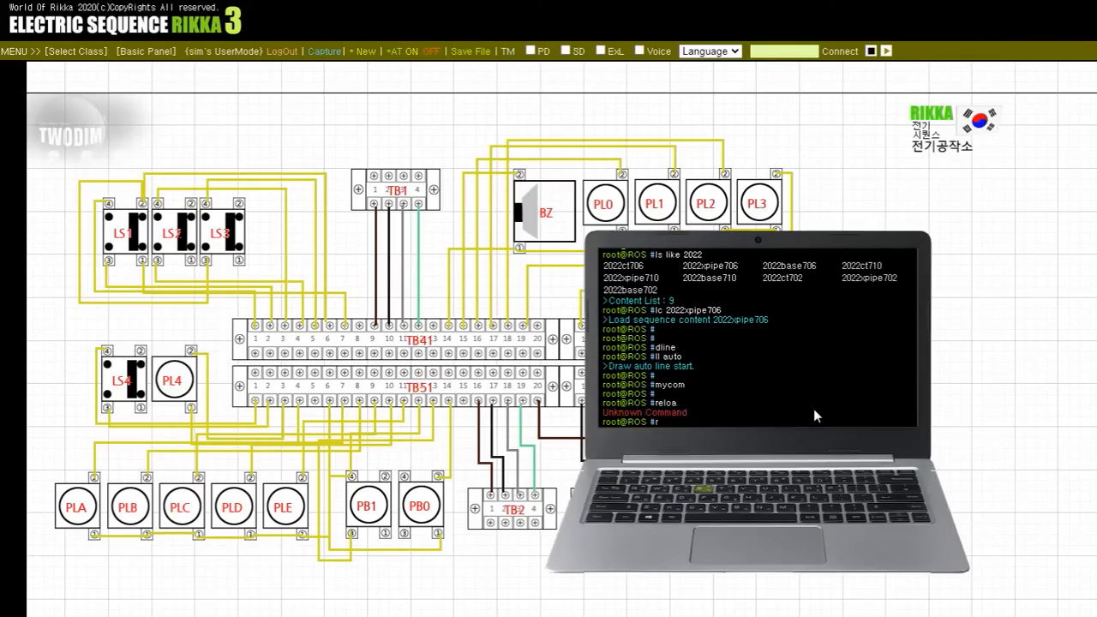
{"action": "key", "text": "Return"}
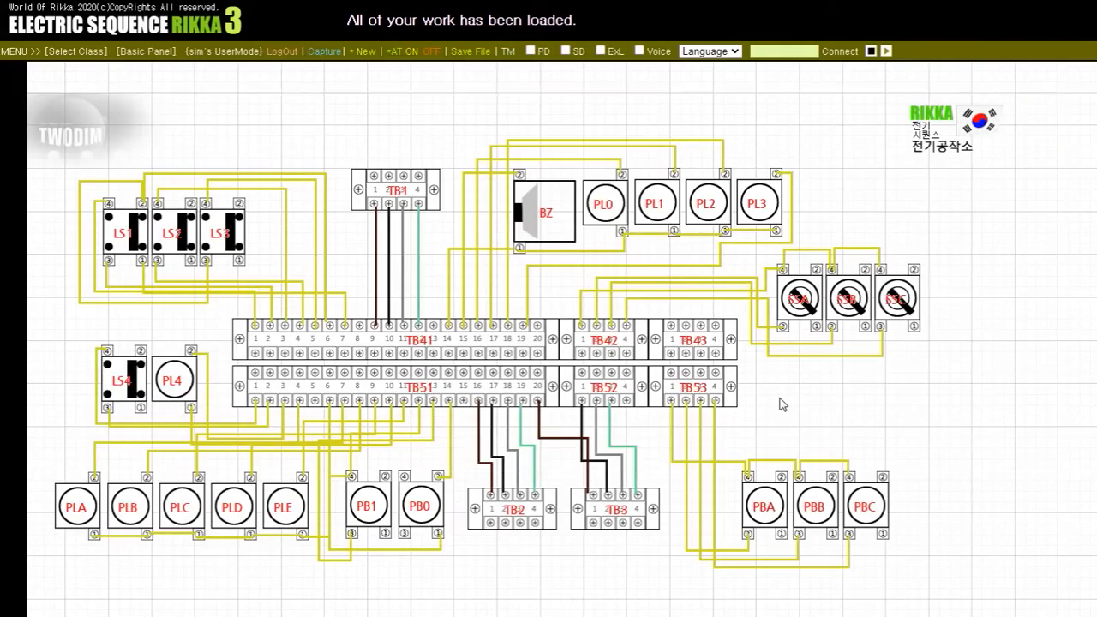
Step: Bring up the tester probes with the bt command and put the terminal away with mycom
{"action": "type", "text": "bt"}
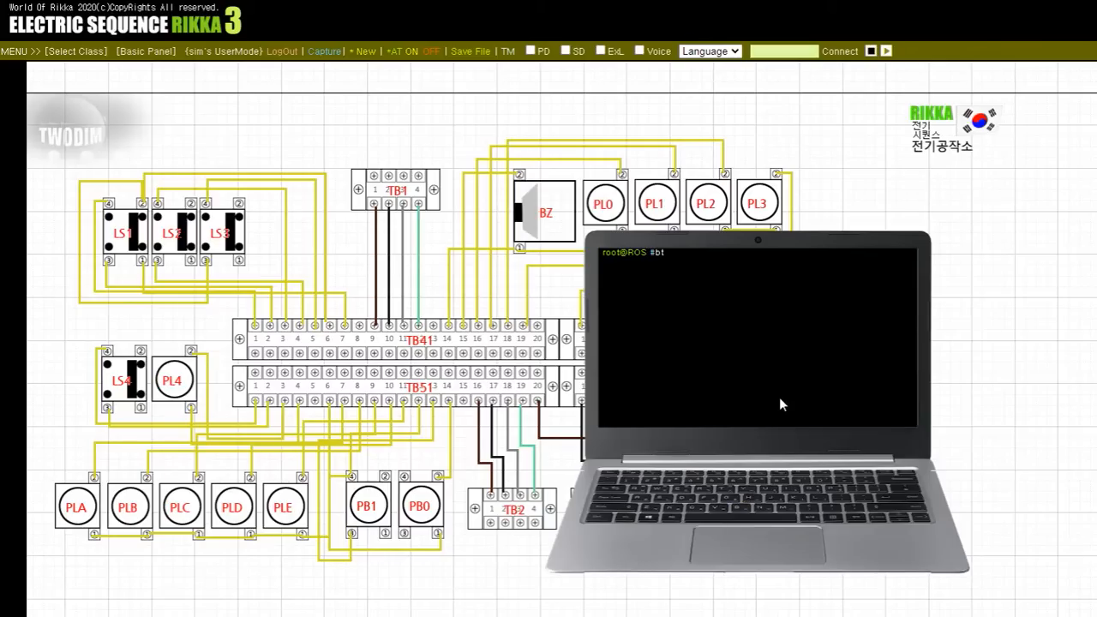
{"action": "key", "text": "Return"}
{"action": "key", "text": "Return"}
{"action": "key", "text": "Return"}
{"action": "type", "text": "mycom"}
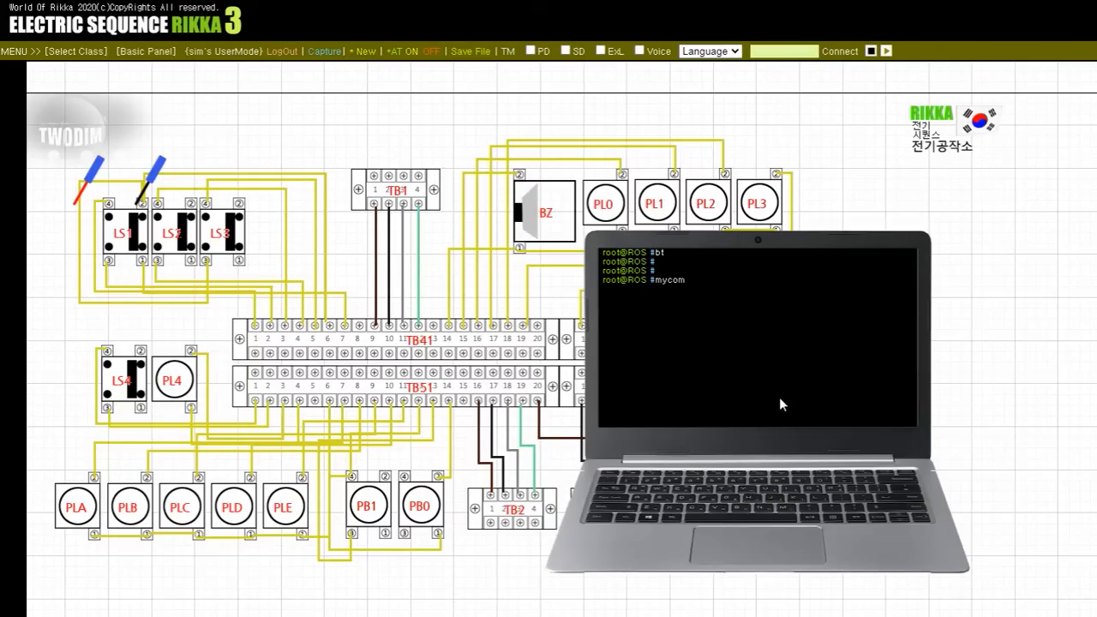
{"action": "key", "text": "Return"}
Step: Probe-test the wiring of limit switches LS1, LS2 and LS3 against terminals 1 to 7 of terminal block TB41
{"action": "left_click_drag", "start_coordinate": [154, 192], "coordinate": [318, 318]}
{"action": "left_click_drag", "start_coordinate": [308, 397], "coordinate": [255, 327]}
{"action": "left_click_drag", "start_coordinate": [98, 204], "coordinate": [108, 259]}
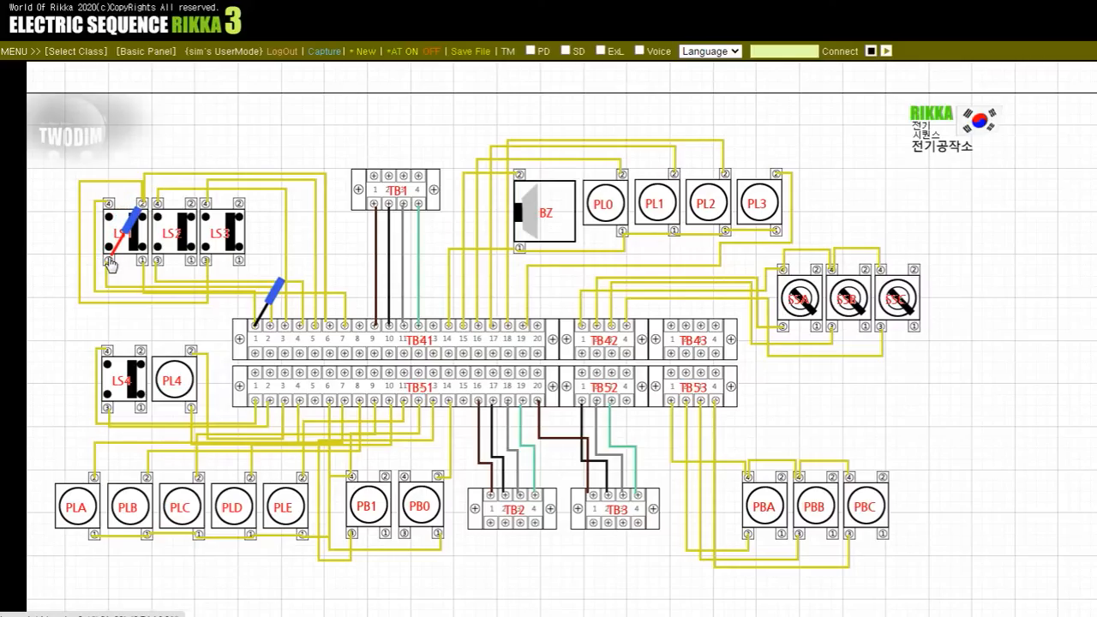
{"action": "left_click_drag", "start_coordinate": [266, 331], "coordinate": [298, 331]}
{"action": "left_click_drag", "start_coordinate": [131, 245], "coordinate": [159, 265]}
{"action": "left_click_drag", "start_coordinate": [293, 330], "coordinate": [312, 334]}
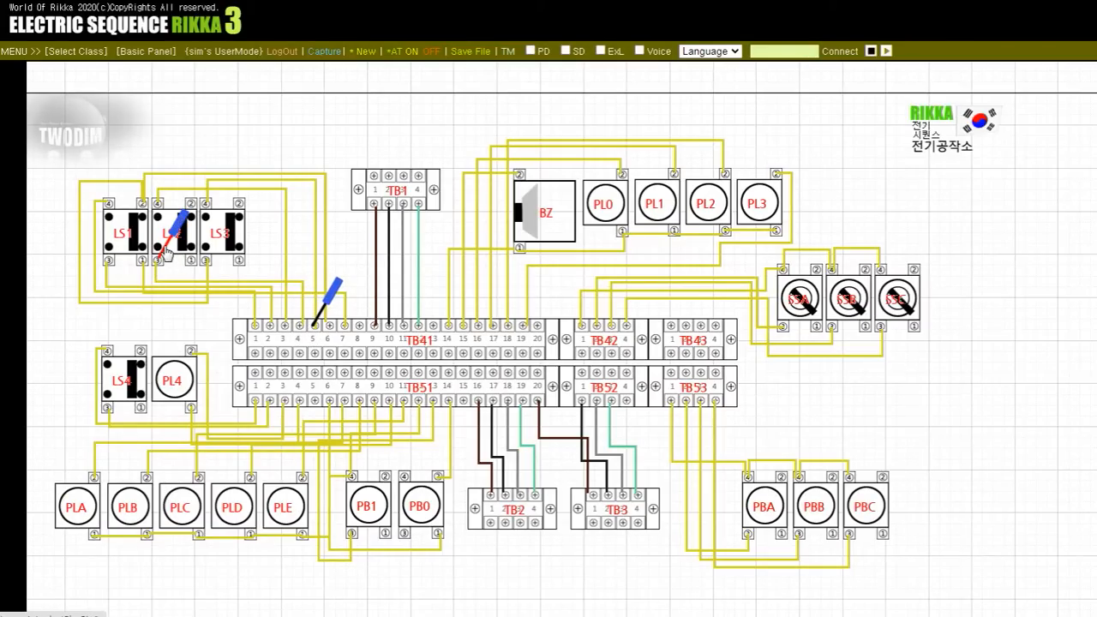
{"action": "left_click_drag", "start_coordinate": [159, 260], "coordinate": [208, 260]}
{"action": "left_click_drag", "start_coordinate": [316, 325], "coordinate": [330, 327]}
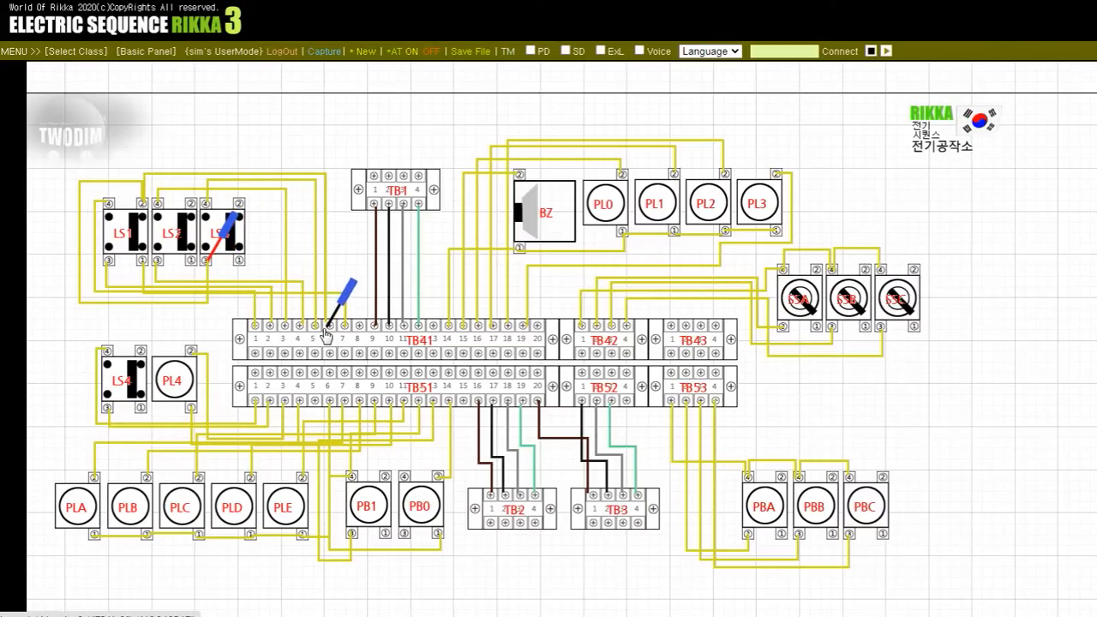
{"action": "left_click_drag", "start_coordinate": [216, 262], "coordinate": [207, 294]}
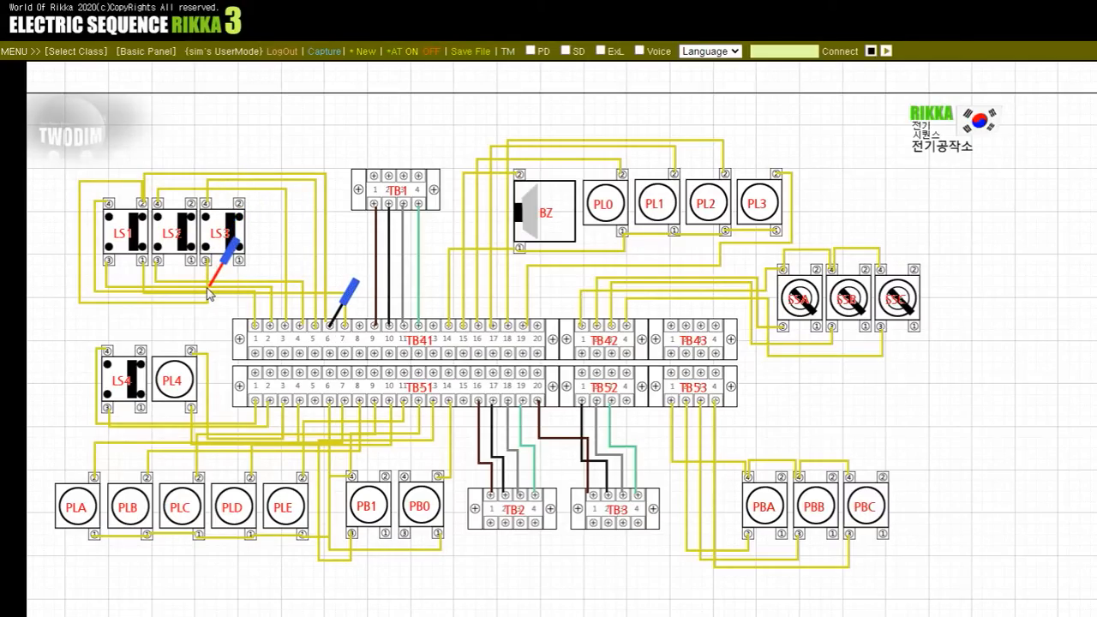
{"action": "mouse_move", "coordinate": [157, 276]}
{"action": "left_mouse_down"}
{"action": "mouse_move", "coordinate": [143, 213]}
{"action": "mouse_move", "coordinate": [143, 264]}
{"action": "left_mouse_up"}
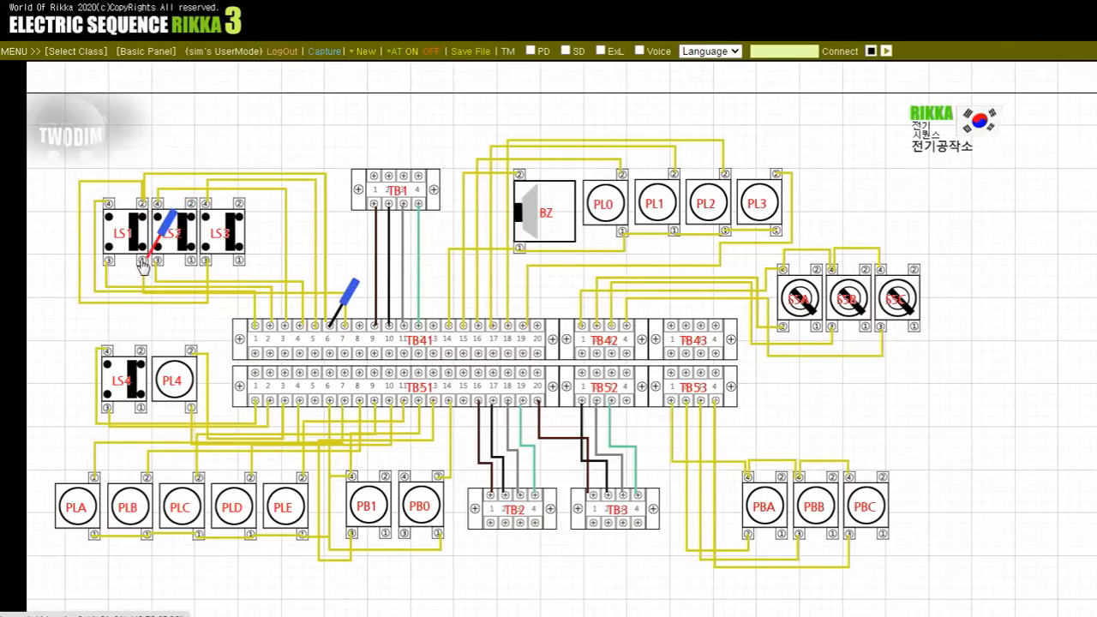
Step: Probe-test the power wires from terminal block TB1 to terminals 9 to 12 of TB41
{"action": "left_click_drag", "start_coordinate": [332, 318], "coordinate": [373, 208]}
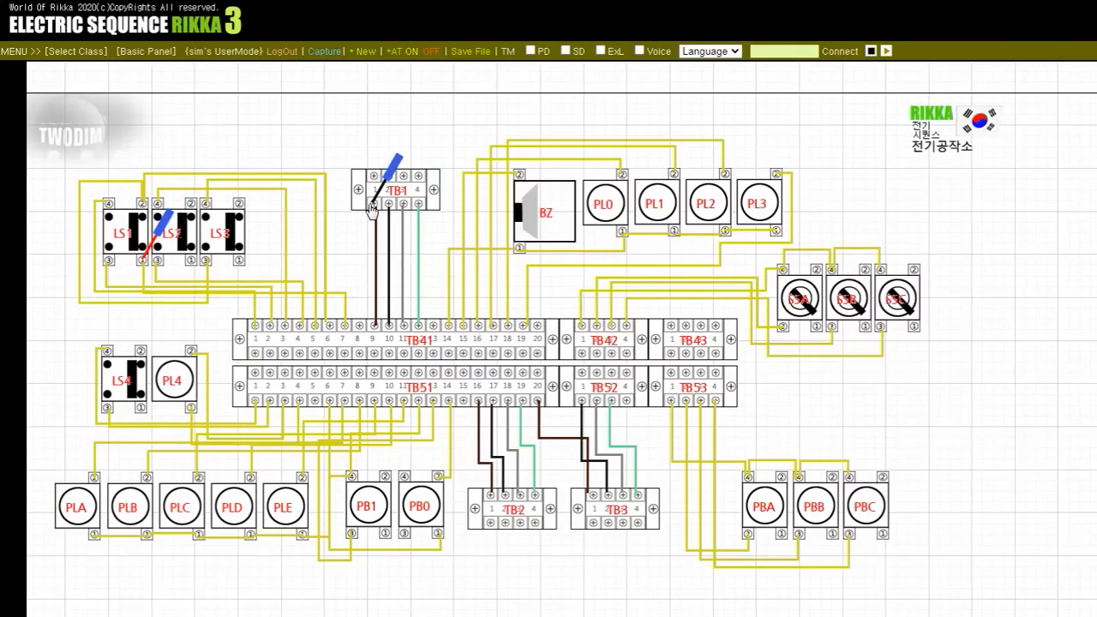
{"action": "left_click_drag", "start_coordinate": [180, 244], "coordinate": [390, 335]}
{"action": "left_click_drag", "start_coordinate": [388, 203], "coordinate": [407, 214]}
{"action": "mouse_move", "coordinate": [414, 327]}
{"action": "left_mouse_down"}
{"action": "mouse_move", "coordinate": [404, 335]}
{"action": "mouse_move", "coordinate": [419, 332]}
{"action": "left_mouse_up"}
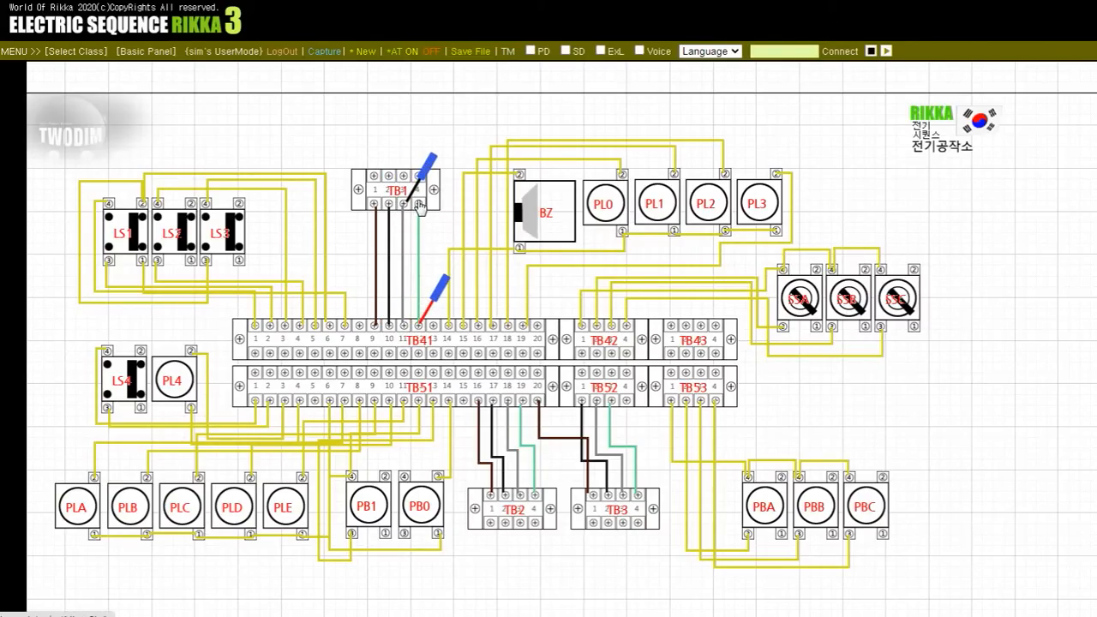
Step: Probe-test the buzzer BZ and lamps PL0 to PL3 against their TB41 terminals, starting at terminal 14
{"action": "left_click_drag", "start_coordinate": [420, 206], "coordinate": [517, 254]}
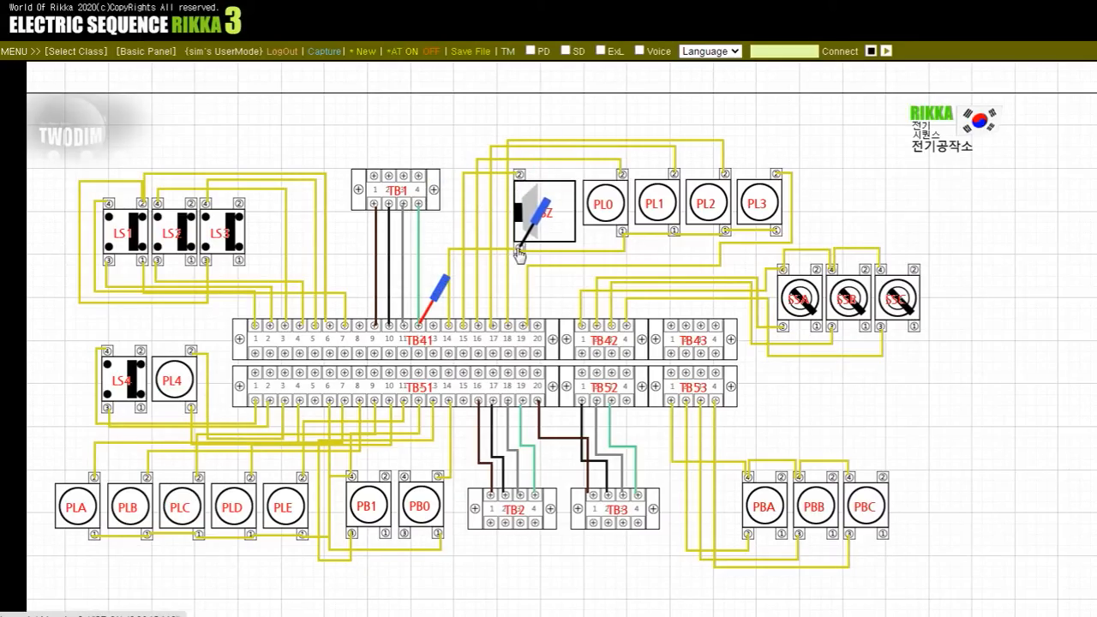
{"action": "left_click_drag", "start_coordinate": [422, 314], "coordinate": [452, 334]}
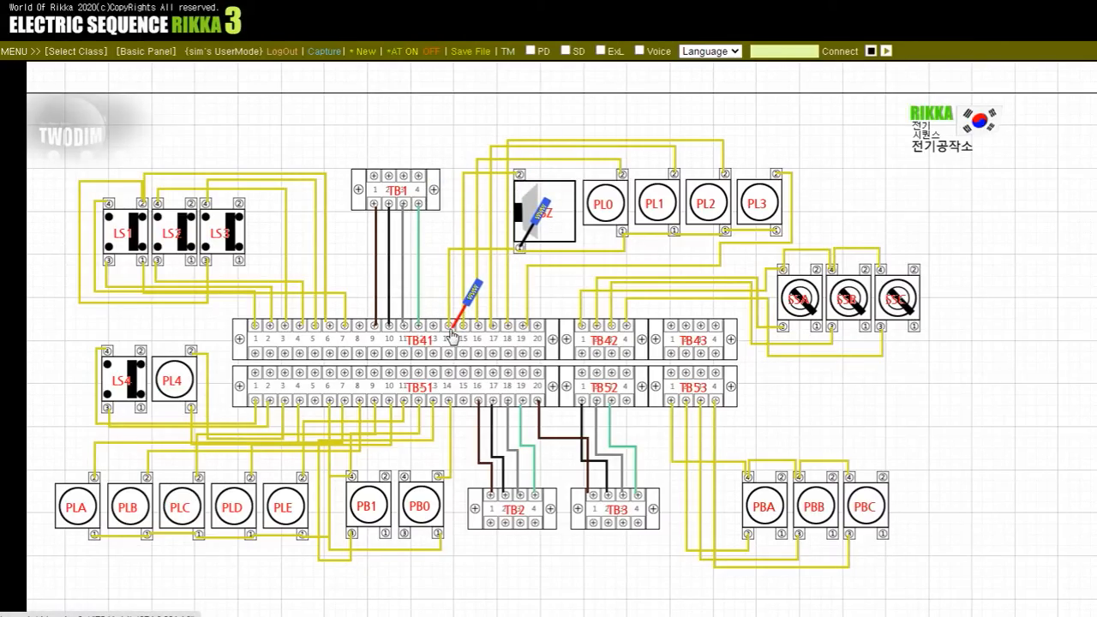
{"action": "left_click_drag", "start_coordinate": [538, 246], "coordinate": [521, 182]}
{"action": "left_click_drag", "start_coordinate": [461, 330], "coordinate": [481, 328]}
{"action": "left_click_drag", "start_coordinate": [522, 178], "coordinate": [673, 179]}
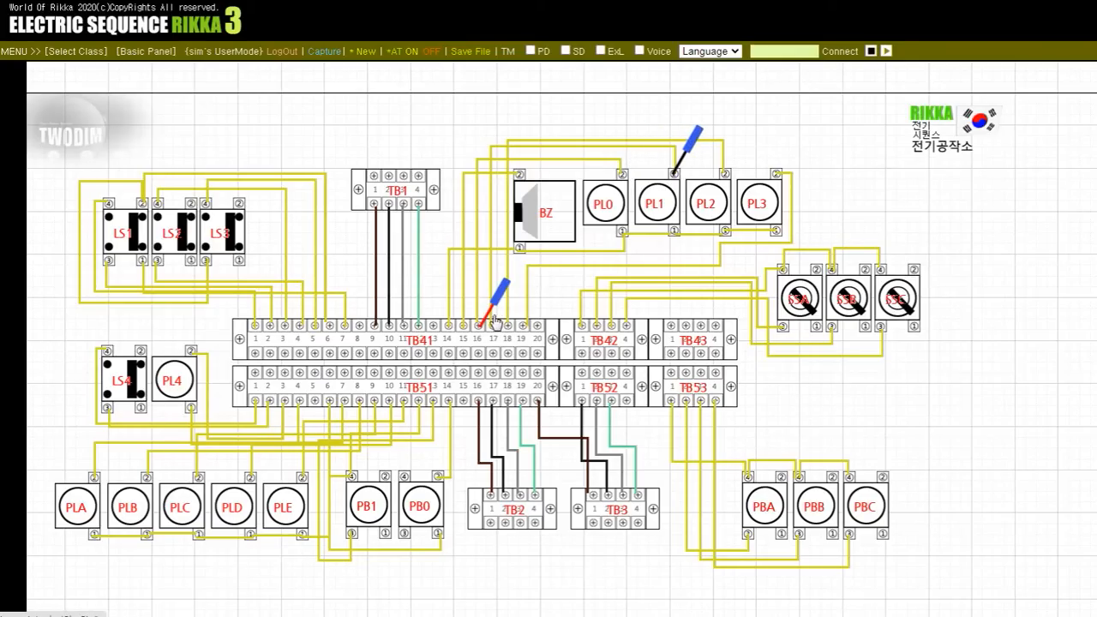
{"action": "left_click_drag", "start_coordinate": [495, 321], "coordinate": [511, 324]}
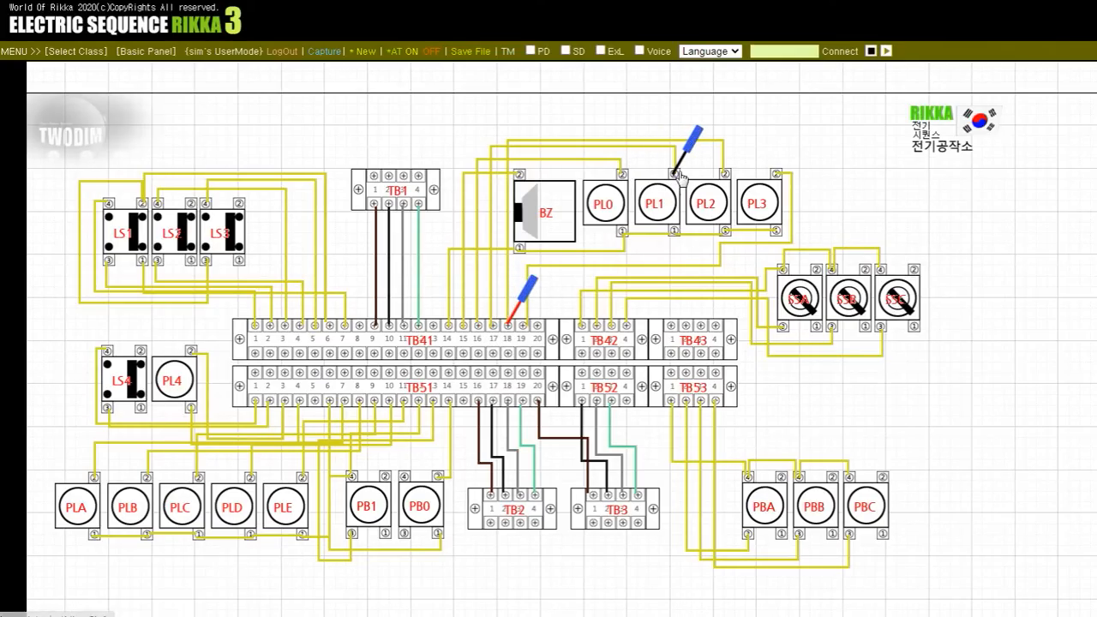
{"action": "left_click_drag", "start_coordinate": [679, 177], "coordinate": [777, 178]}
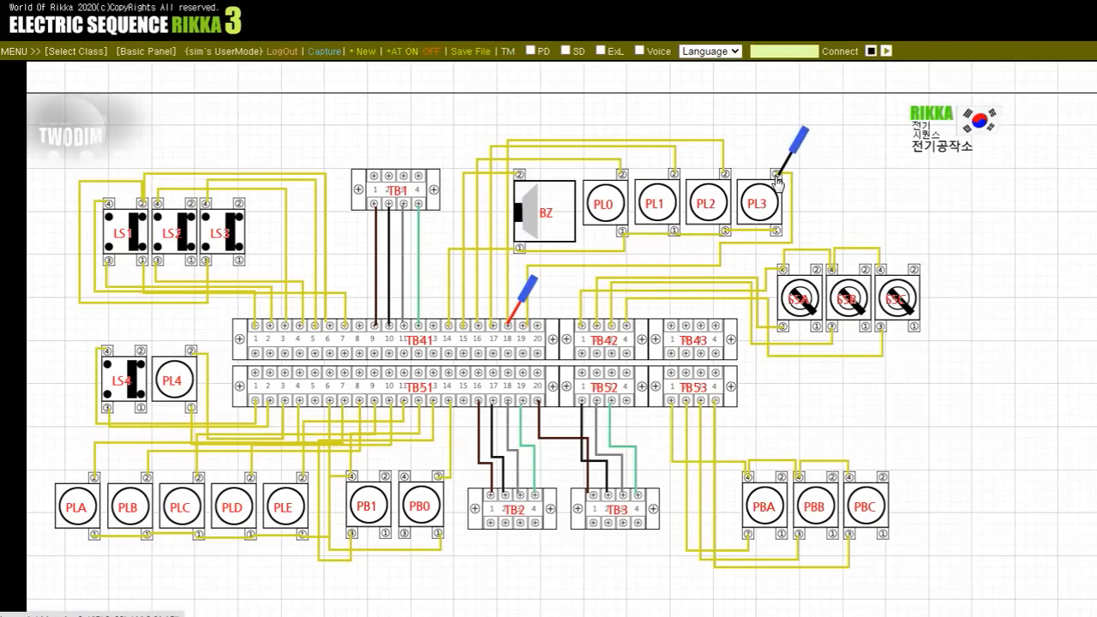
Step: Probe-test the wiring of selector switches SSA, SSB and SSC against the terminals of TB42
{"action": "left_click_drag", "start_coordinate": [512, 309], "coordinate": [581, 334]}
{"action": "left_click_drag", "start_coordinate": [790, 172], "coordinate": [780, 332]}
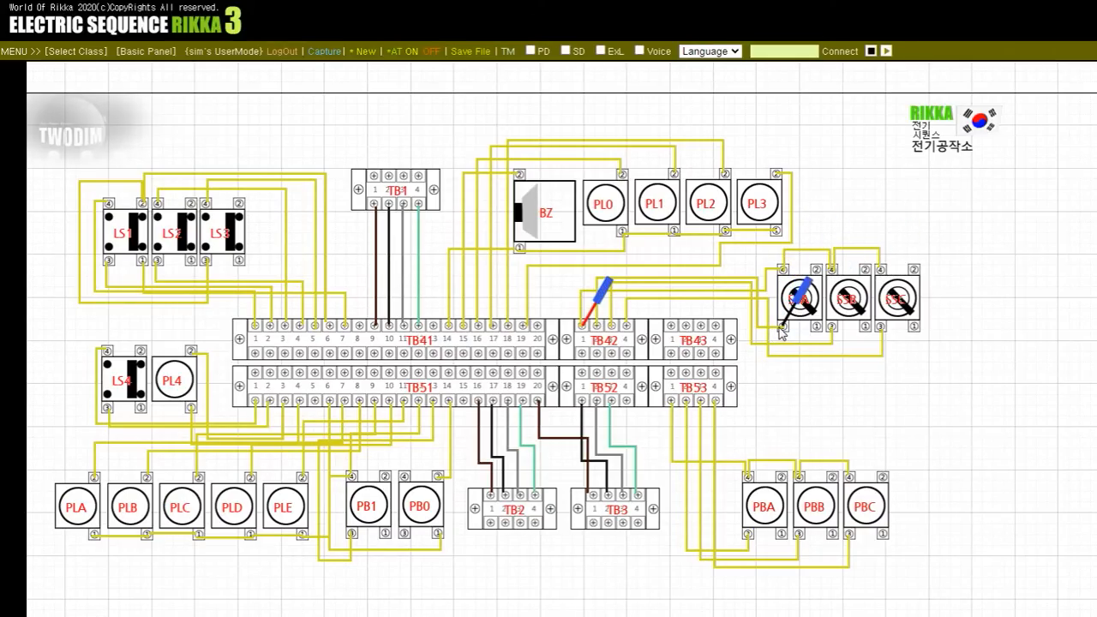
{"action": "left_click_drag", "start_coordinate": [596, 329], "coordinate": [624, 323]}
{"action": "left_click_drag", "start_coordinate": [787, 330], "coordinate": [883, 338]}
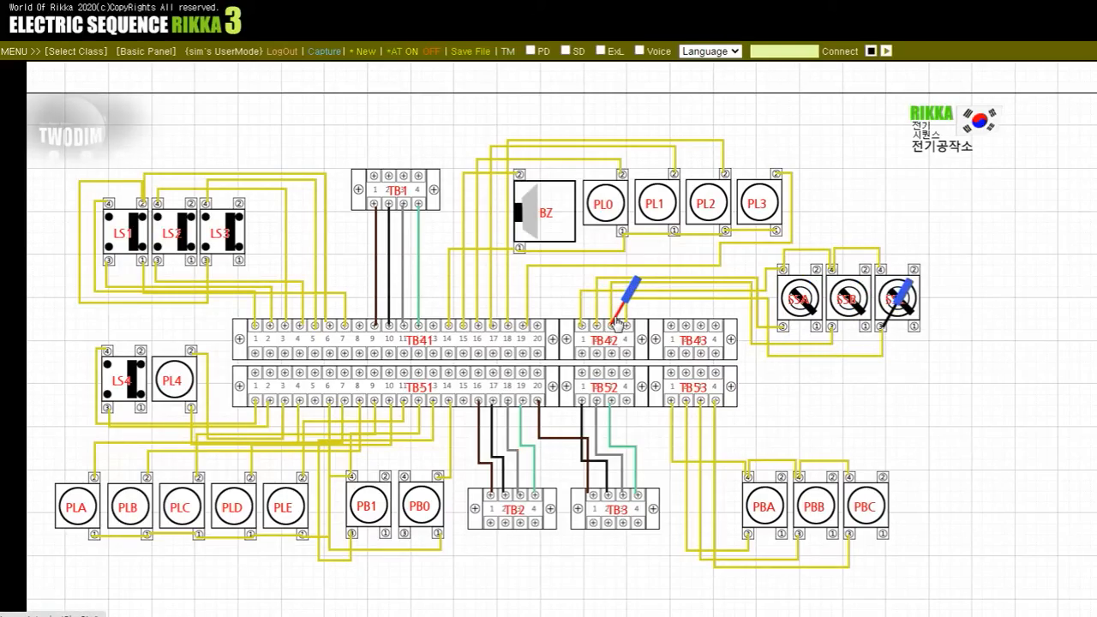
Step: Probe-test limit switch LS4 and lamp PL4 against the first terminals of TB51
{"action": "left_click_drag", "start_coordinate": [614, 326], "coordinate": [256, 402]}
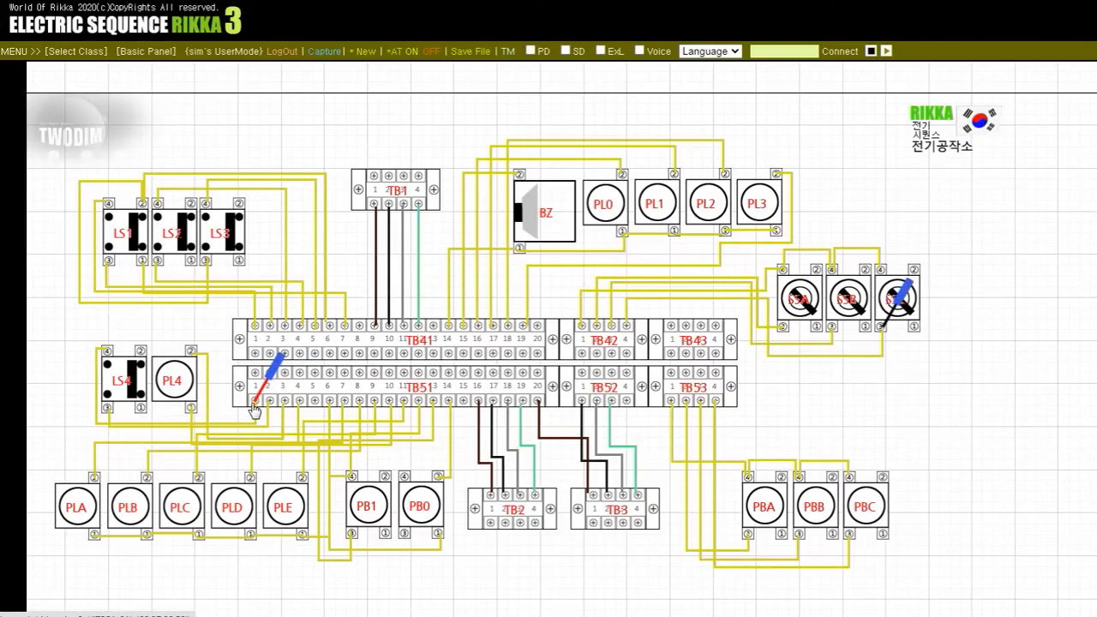
{"action": "left_click_drag", "start_coordinate": [894, 322], "coordinate": [106, 412]}
{"action": "left_click_drag", "start_coordinate": [266, 405], "coordinate": [286, 410]}
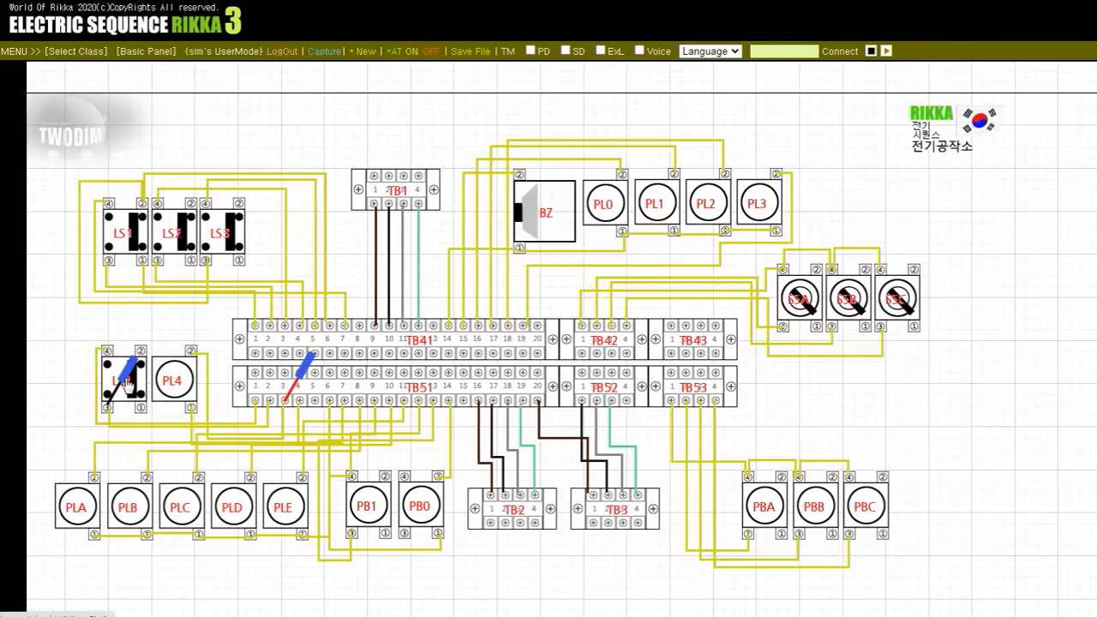
{"action": "left_click_drag", "start_coordinate": [129, 386], "coordinate": [190, 413]}
Step: Probe-test lamps PLA to PLE against the terminals of TB51, starting at terminal 6
{"action": "left_click_drag", "start_coordinate": [298, 386], "coordinate": [330, 409]}
{"action": "left_click_drag", "start_coordinate": [193, 406], "coordinate": [96, 485]}
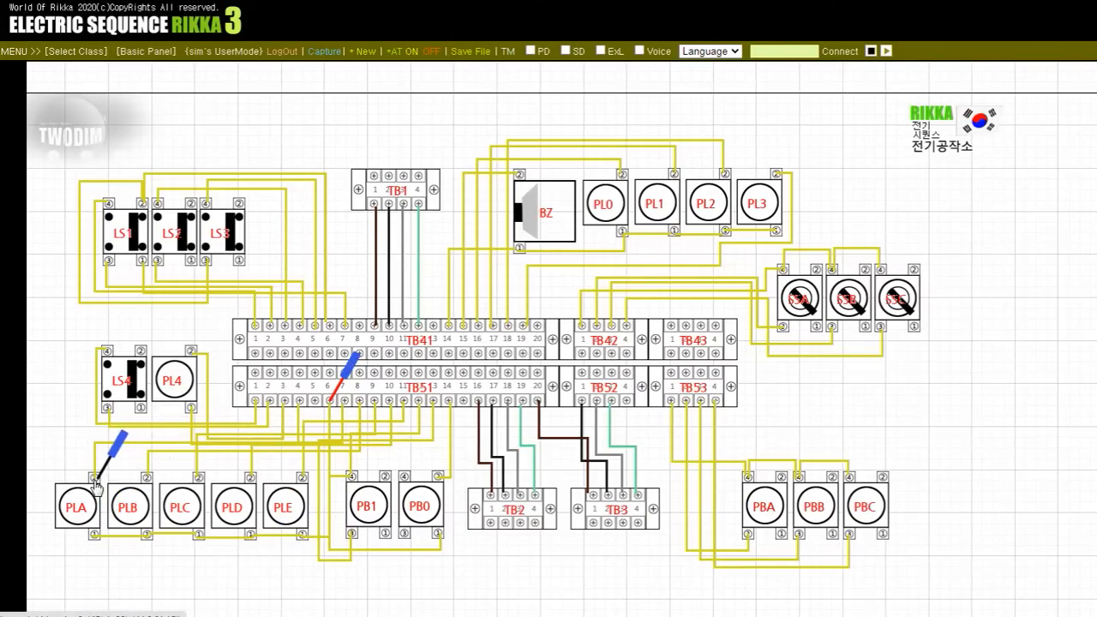
{"action": "left_click_drag", "start_coordinate": [331, 403], "coordinate": [361, 409]}
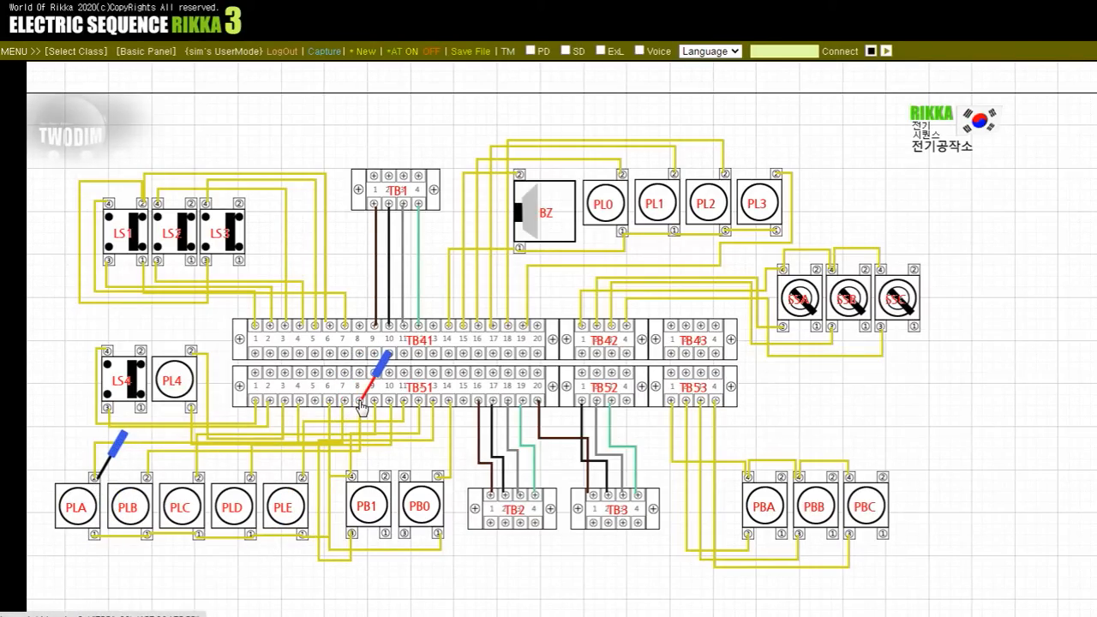
{"action": "left_click_drag", "start_coordinate": [96, 478], "coordinate": [201, 481]}
{"action": "left_click_drag", "start_coordinate": [370, 401], "coordinate": [396, 396]}
{"action": "left_click_drag", "start_coordinate": [228, 463], "coordinate": [302, 479]}
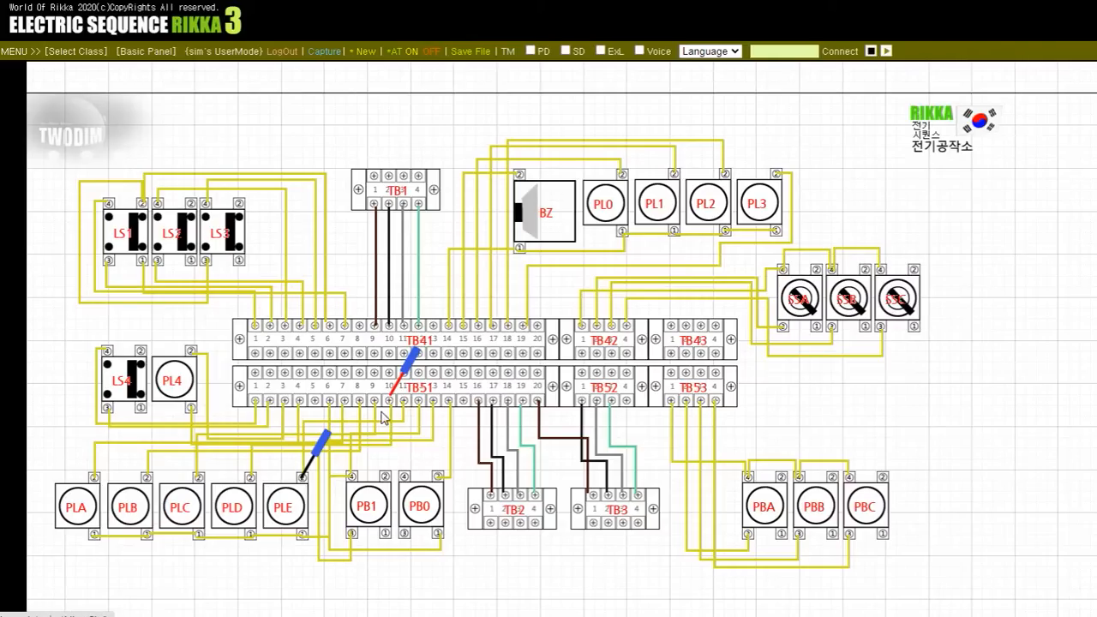
Step: Probe-test the wiring of push buttons PB1 and PB0 against terminals 12 to 14 of TB51
{"action": "left_click_drag", "start_coordinate": [393, 384], "coordinate": [420, 411]}
{"action": "left_click_drag", "start_coordinate": [327, 447], "coordinate": [405, 495]}
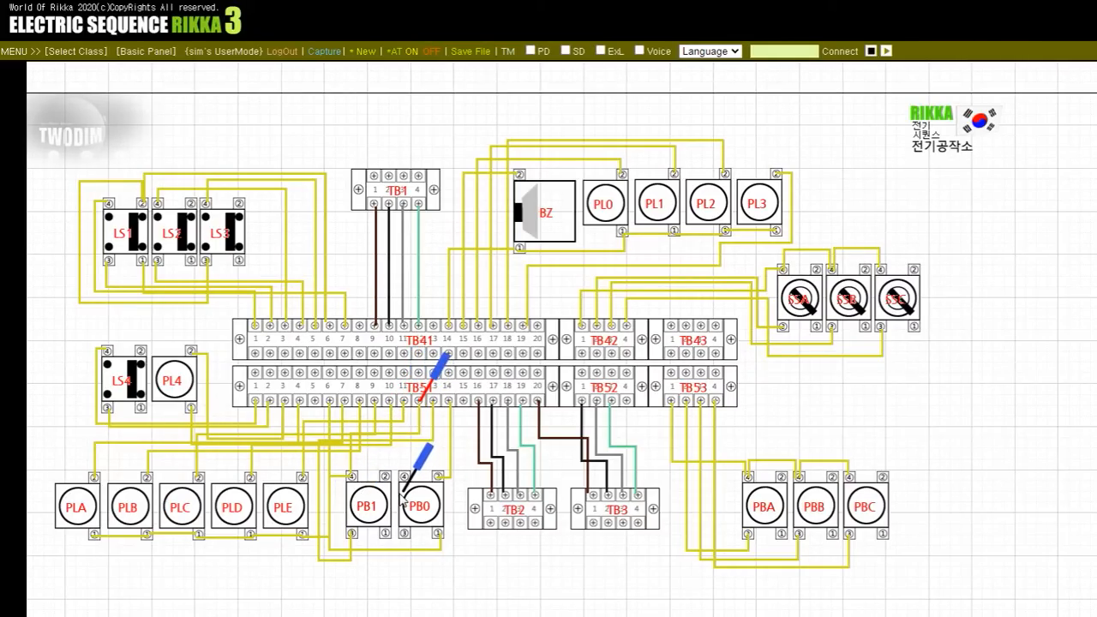
{"action": "left_click_drag", "start_coordinate": [403, 505], "coordinate": [353, 536]}
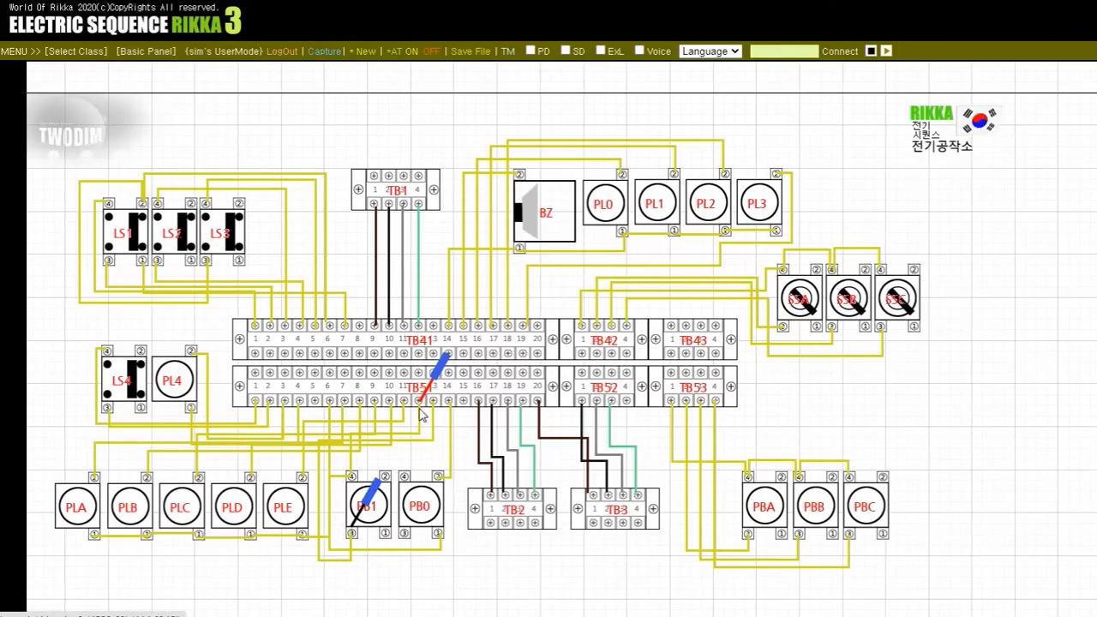
{"action": "left_click_drag", "start_coordinate": [419, 400], "coordinate": [450, 401]}
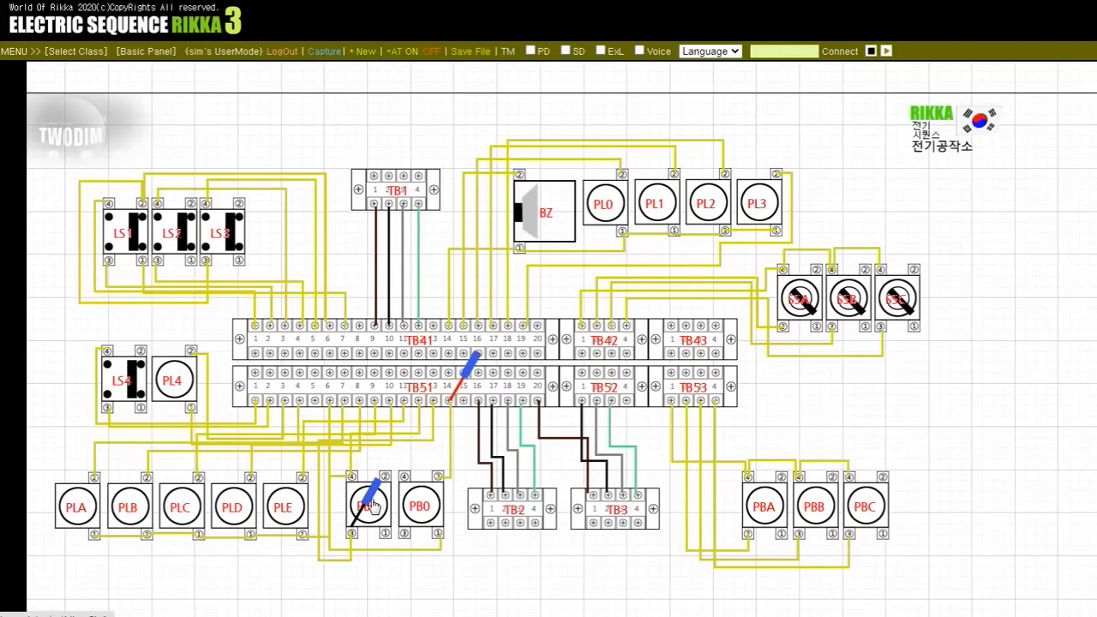
Step: Probe-test the motor wires of terminal block TB2 against terminals 16 to 19 of TB51
{"action": "left_click_drag", "start_coordinate": [351, 534], "coordinate": [481, 400]}
{"action": "left_click_drag", "start_coordinate": [449, 401], "coordinate": [494, 496]}
{"action": "mouse_move", "coordinate": [484, 391]}
{"action": "left_mouse_down"}
{"action": "mouse_move", "coordinate": [478, 399]}
{"action": "mouse_move", "coordinate": [493, 399]}
{"action": "left_mouse_up"}
{"action": "left_click_drag", "start_coordinate": [500, 480], "coordinate": [516, 499]}
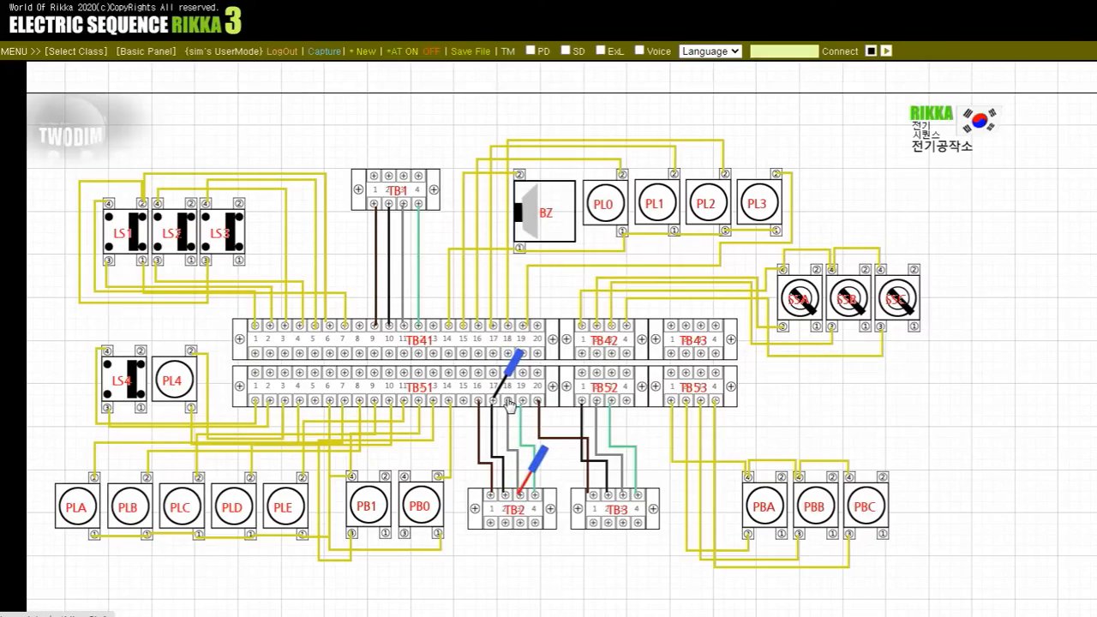
{"action": "left_click_drag", "start_coordinate": [510, 406], "coordinate": [526, 400]}
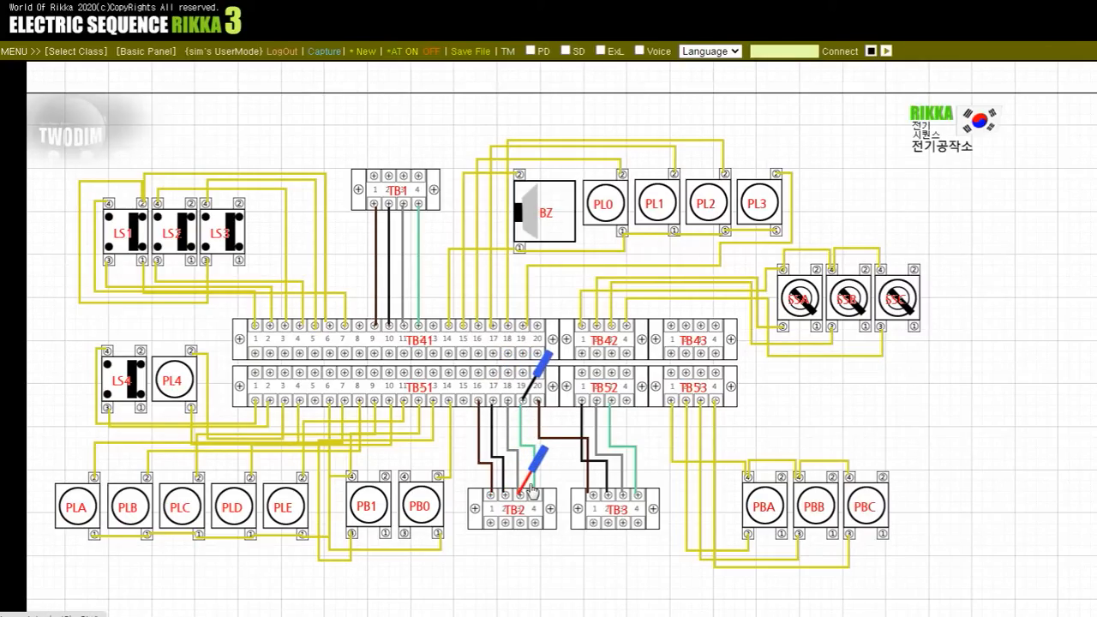
Step: Probe-test the wires of terminal block TB3 against TB51 and terminals 1 to 3 of TB52
{"action": "left_click_drag", "start_coordinate": [531, 491], "coordinate": [595, 499]}
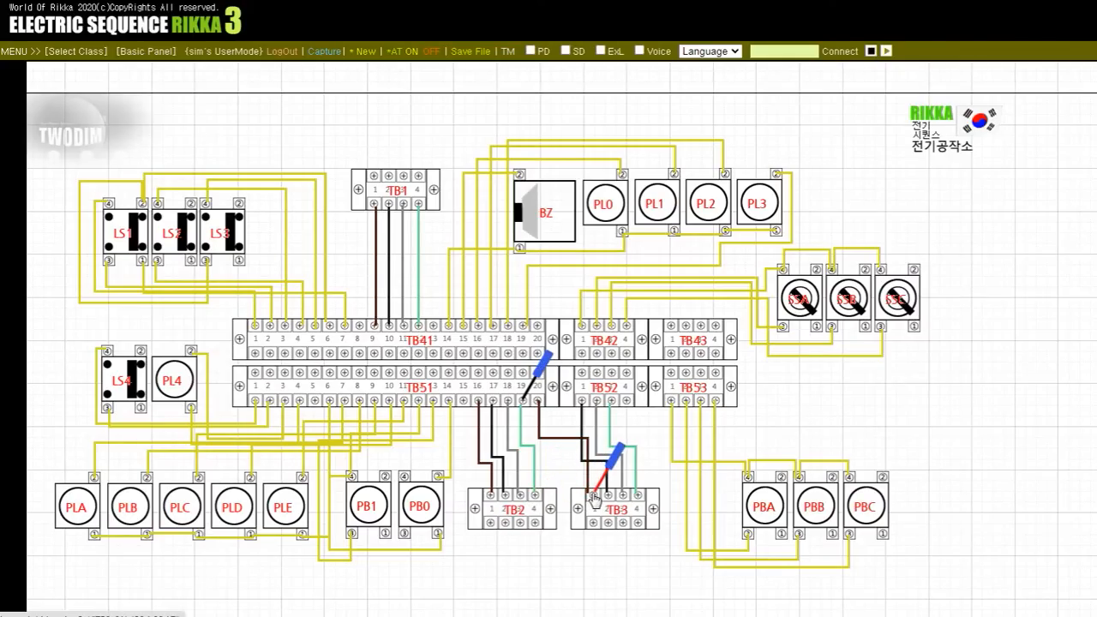
{"action": "left_click_drag", "start_coordinate": [530, 399], "coordinate": [583, 400]}
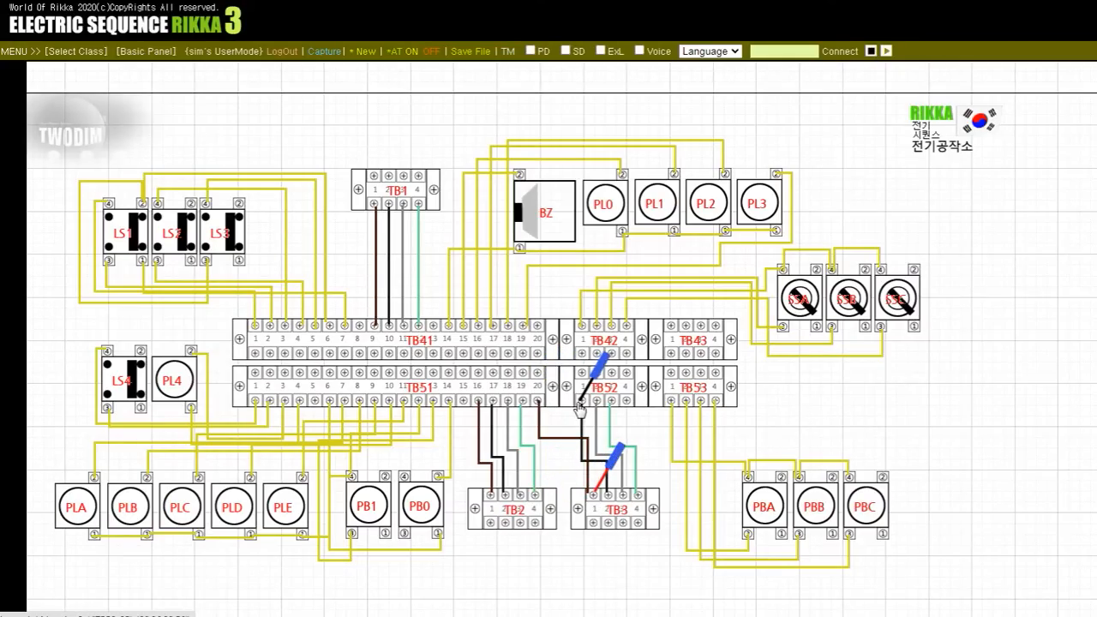
{"action": "left_click_drag", "start_coordinate": [596, 477], "coordinate": [625, 499]}
{"action": "left_click_drag", "start_coordinate": [585, 402], "coordinate": [611, 406]}
Step: Probe-test push buttons PBA, PBB and PBC against the terminals of TB53, and park both probes on lower terminals 1 and 2 of TB41
{"action": "left_click_drag", "start_coordinate": [626, 496], "coordinate": [675, 409]}
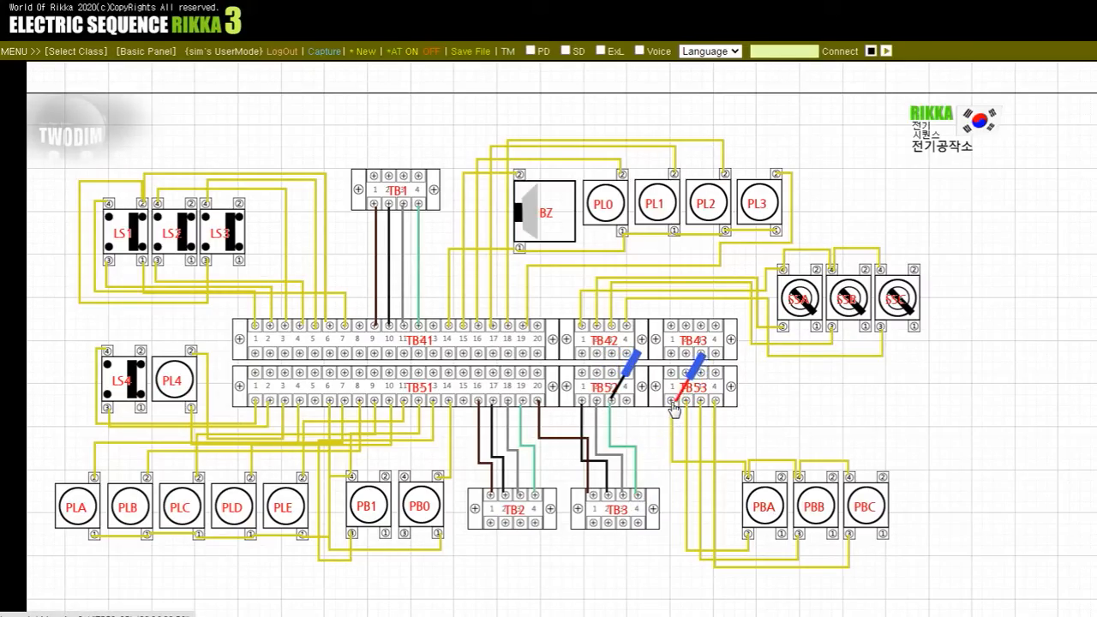
{"action": "left_click_drag", "start_coordinate": [611, 401], "coordinate": [849, 477]}
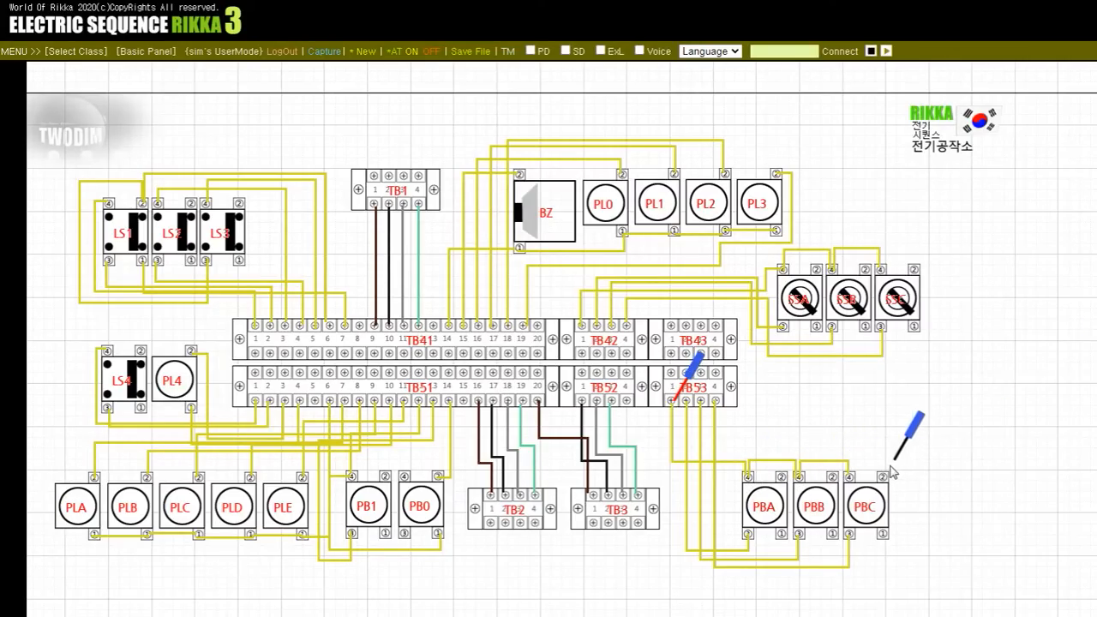
{"action": "mouse_move", "coordinate": [853, 477]}
{"action": "left_click_drag", "start_coordinate": [855, 478], "coordinate": [747, 536]}
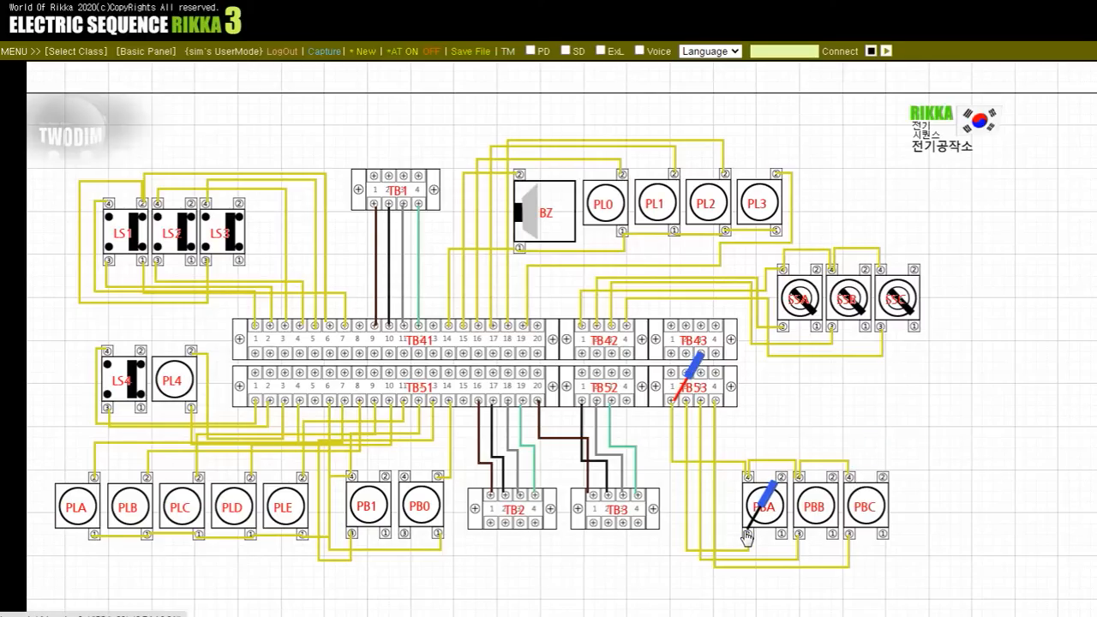
{"action": "left_click_drag", "start_coordinate": [686, 401], "coordinate": [699, 408]}
{"action": "left_click_drag", "start_coordinate": [769, 529], "coordinate": [850, 538]}
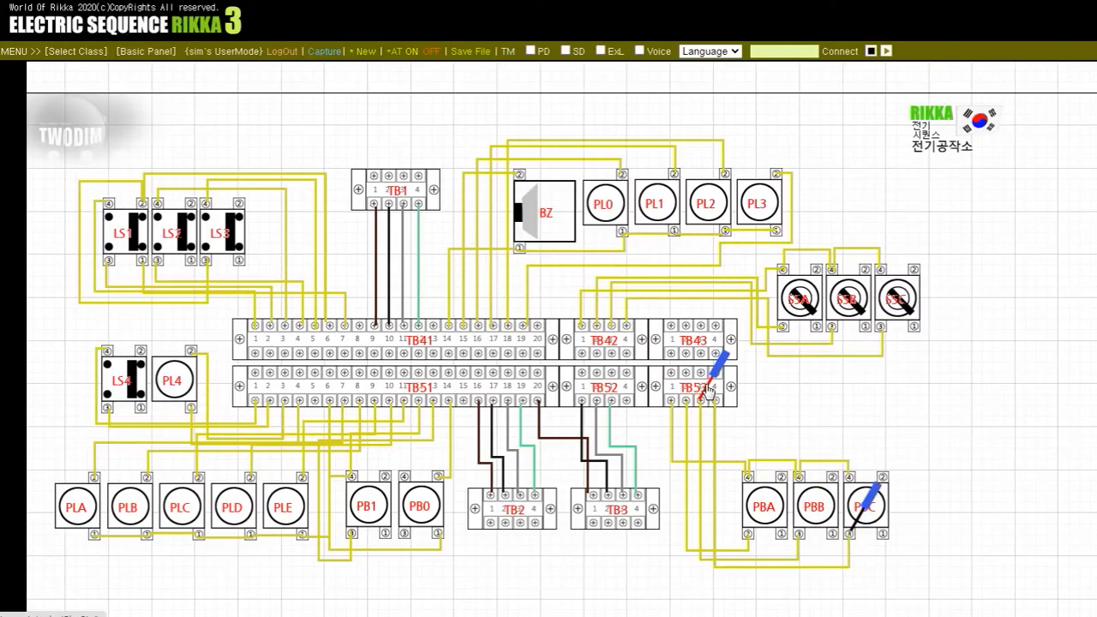
{"action": "left_click_drag", "start_coordinate": [703, 399], "coordinate": [257, 351]}
{"action": "left_click_drag", "start_coordinate": [862, 521], "coordinate": [272, 356]}
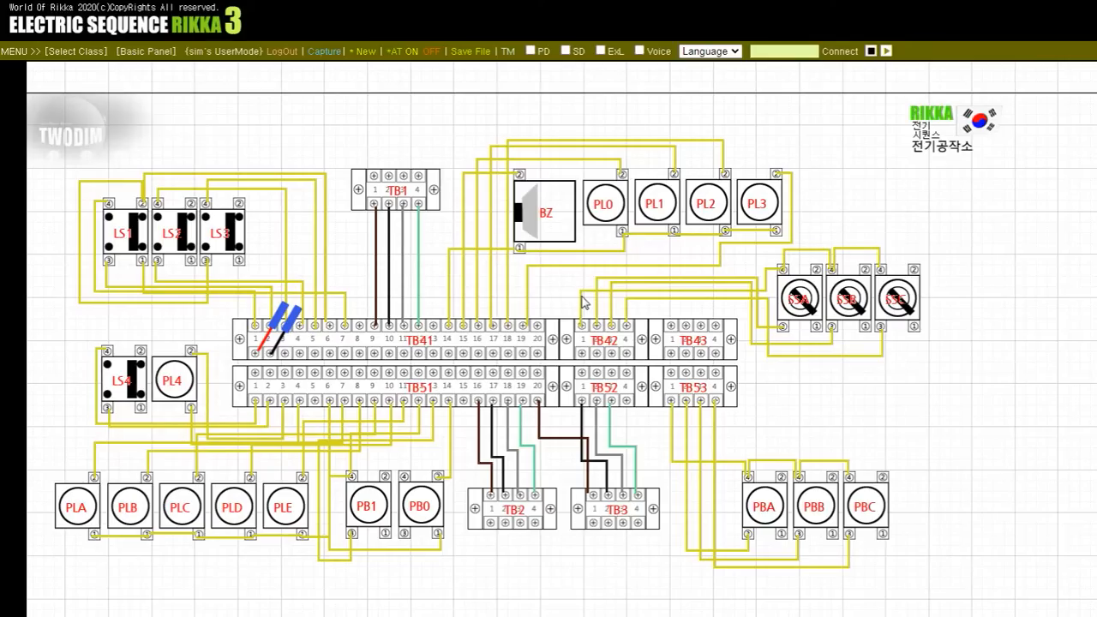
Step: Reopen the terminal, empty its screen with clear and wipe the workspace with the reset command
{"action": "key", "text": "Return"}
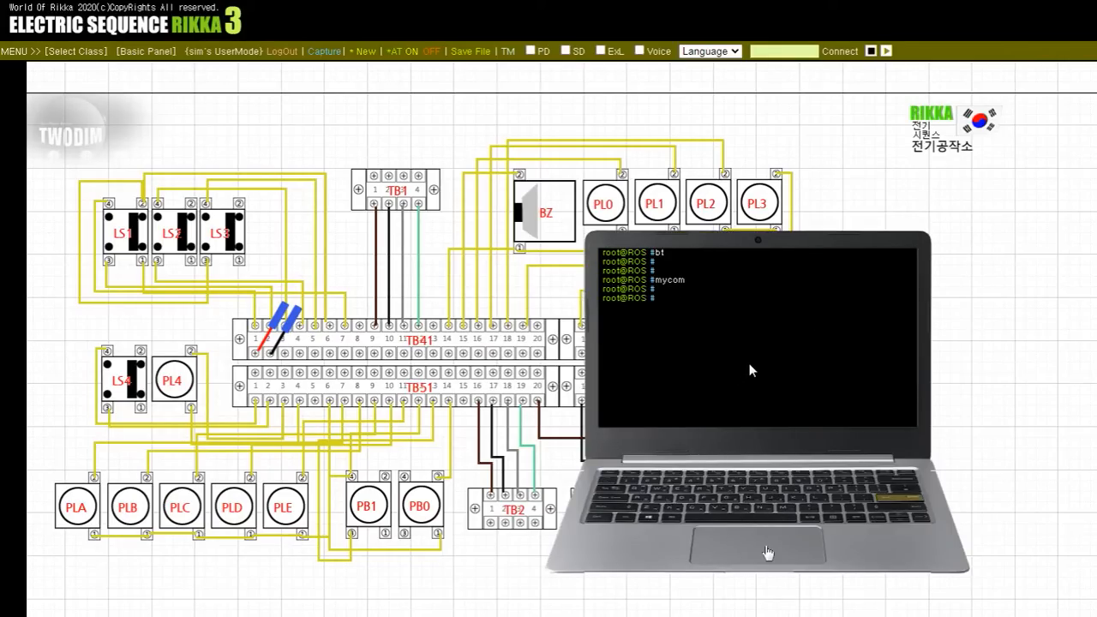
{"action": "type", "text": "clear"}
{"action": "key", "text": "Return"}
{"action": "type", "text": "rese"}
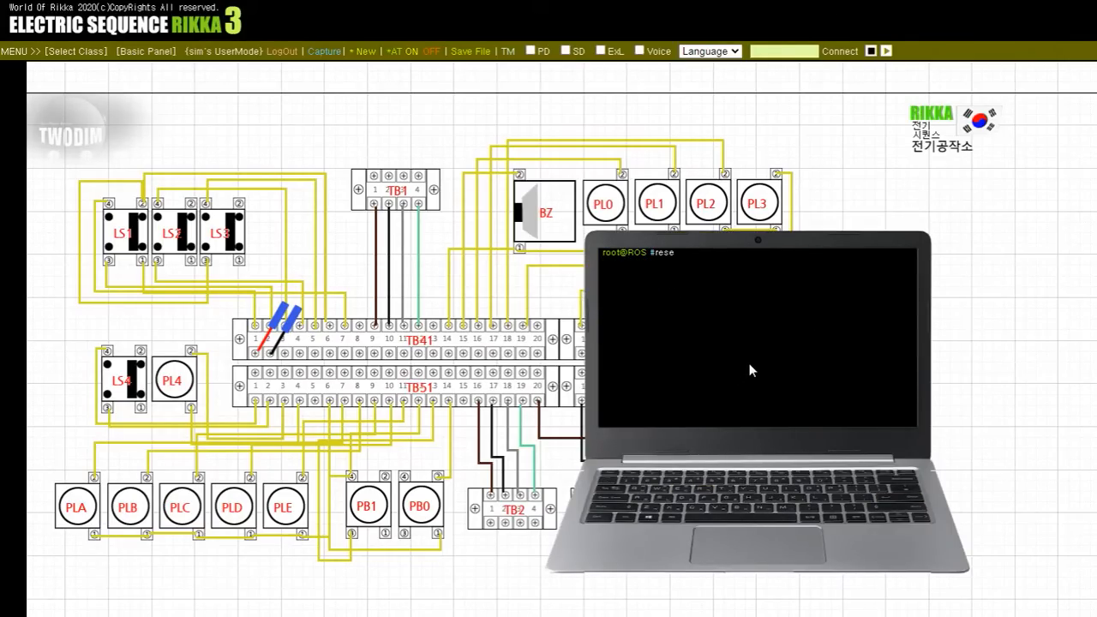
{"action": "type", "text": "t"}
{"action": "key", "text": "Return"}
{"action": "key", "text": "Return"}
{"action": "key", "text": "Return"}
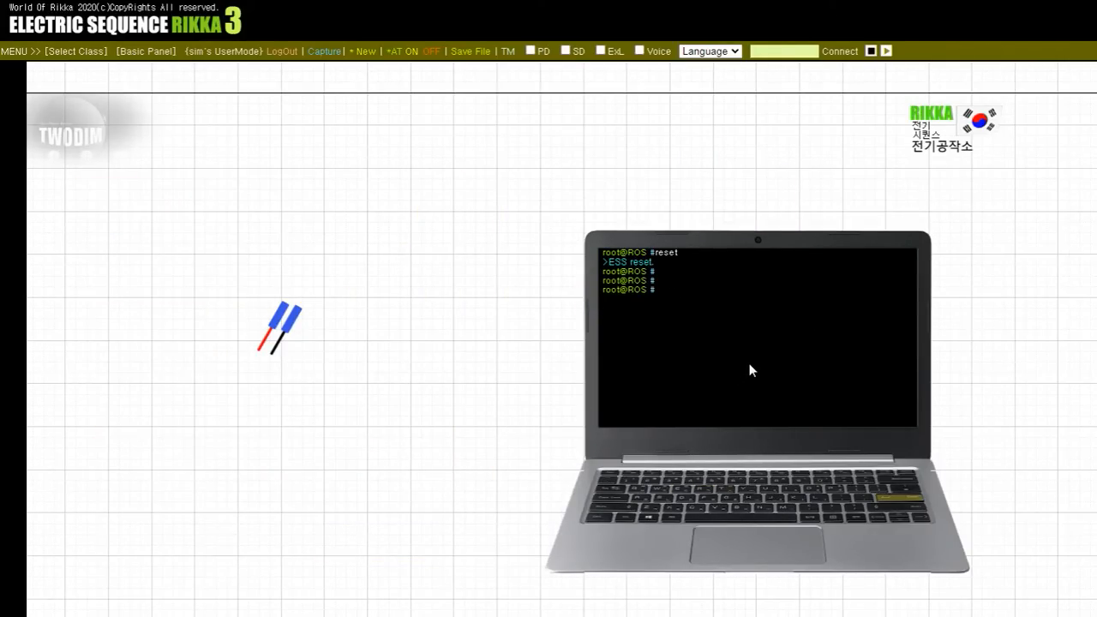